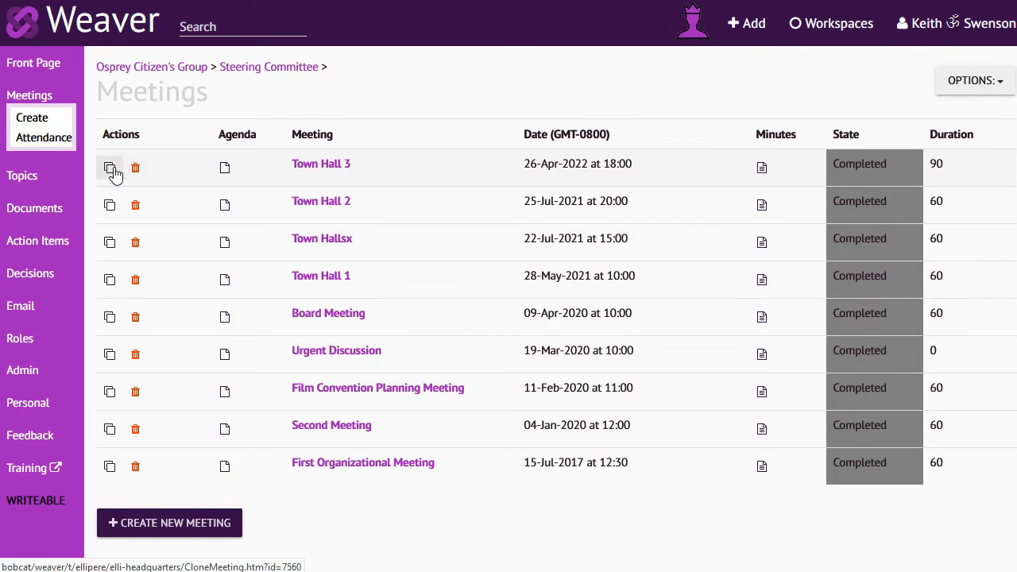
Start a clone of the Town Hall 3 meeting and add the line "sss" after the description's first paragraph.
click(111, 170)
click(382, 154)
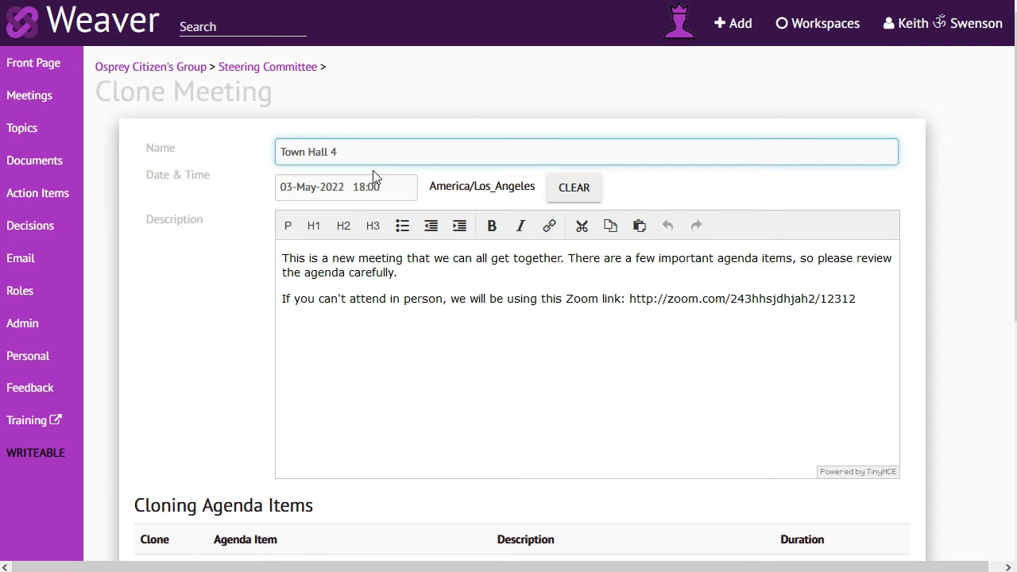
click(406, 272)
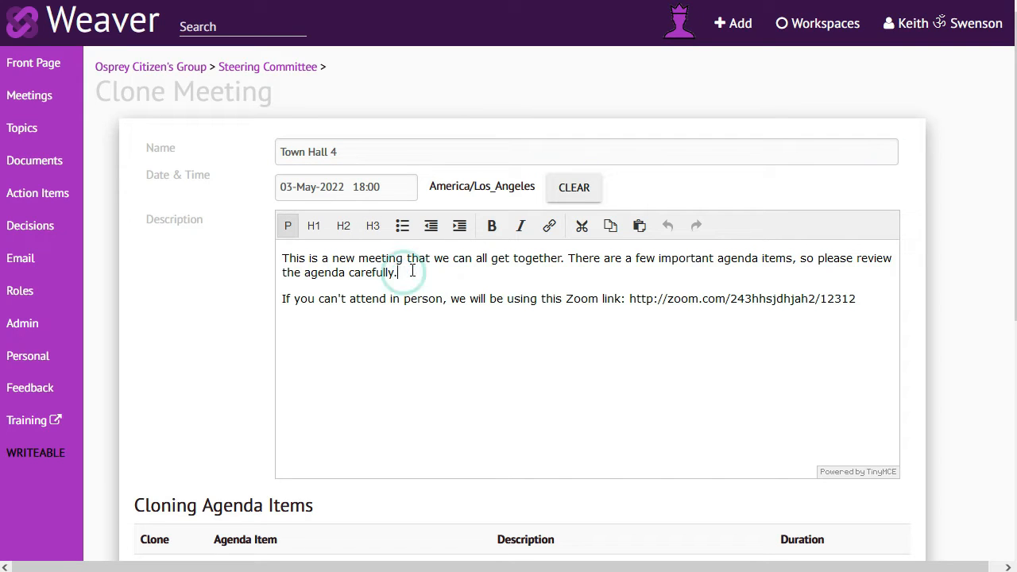
key(Return)
text(sss)
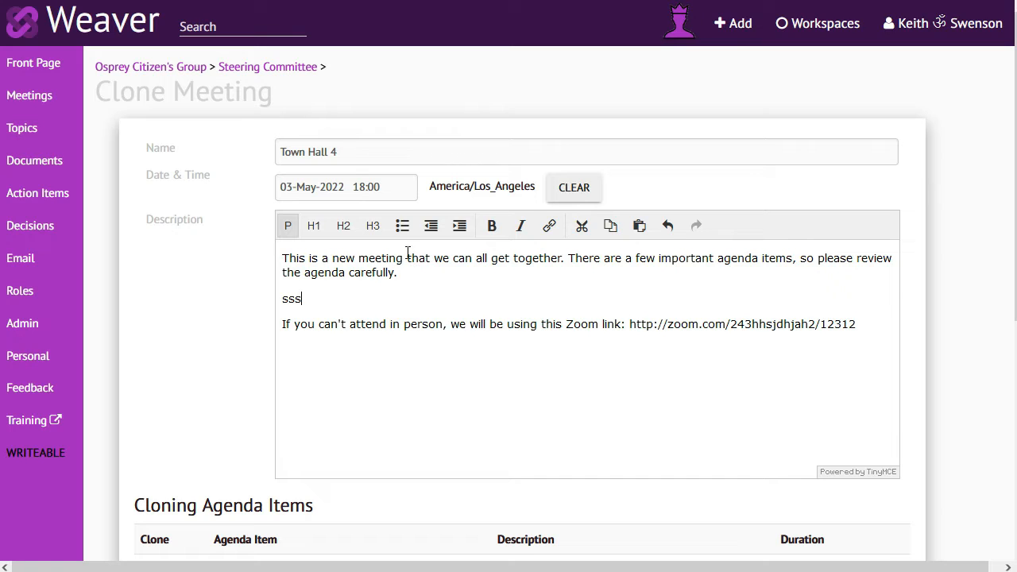
Clear the cloned meeting's date and time, and include every agenda item from Opening Round to Closing in the clone.
click(355, 197)
click(567, 190)
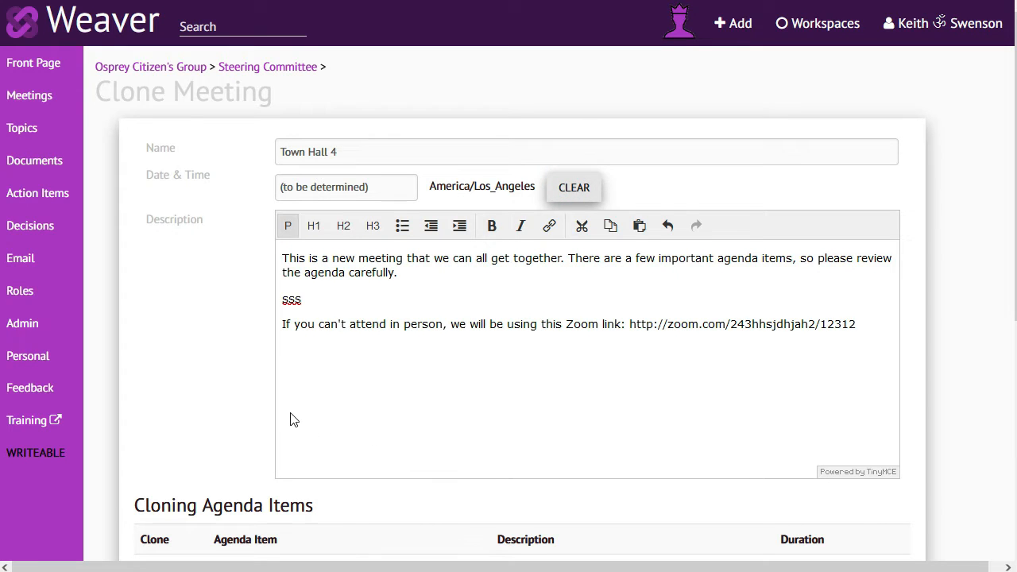
scroll(290, 419, down, 5)
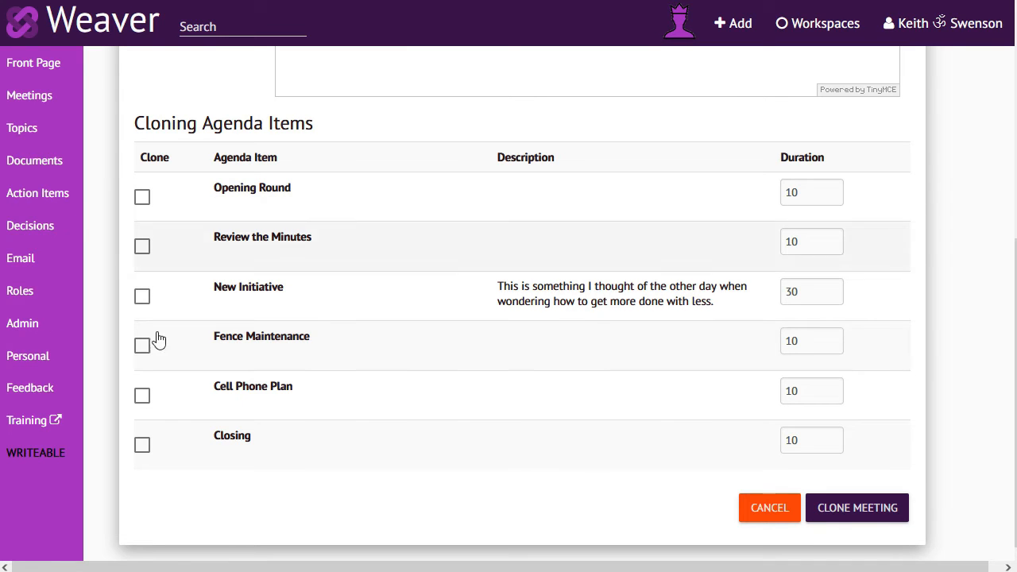
click(142, 197)
click(142, 247)
click(142, 296)
click(142, 345)
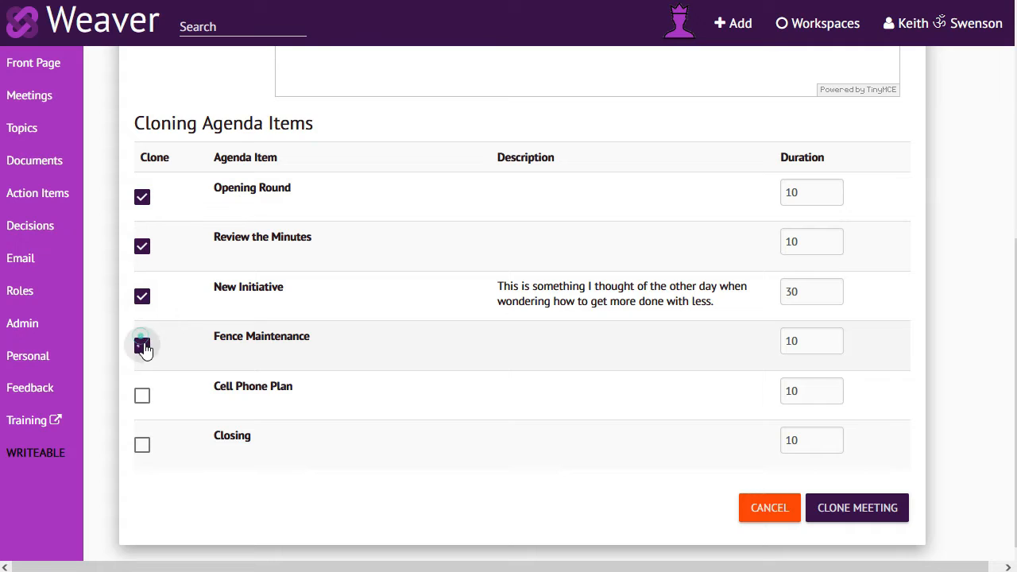
click(142, 394)
click(141, 445)
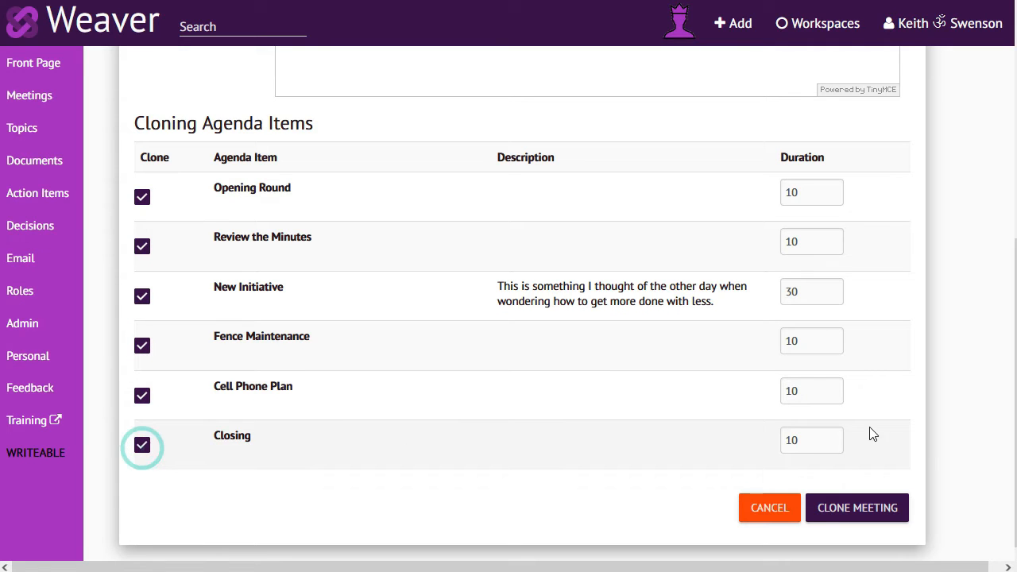
Set the Fence Maintenance agenda item's duration to 20 and create the cloned meeting.
double_click(808, 341)
text(2)
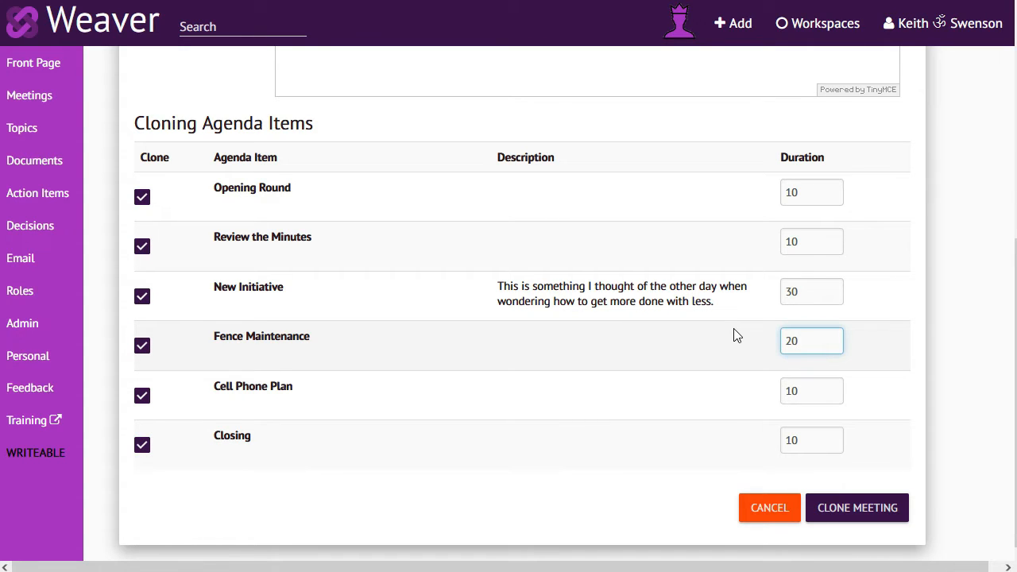
click(580, 450)
click(844, 516)
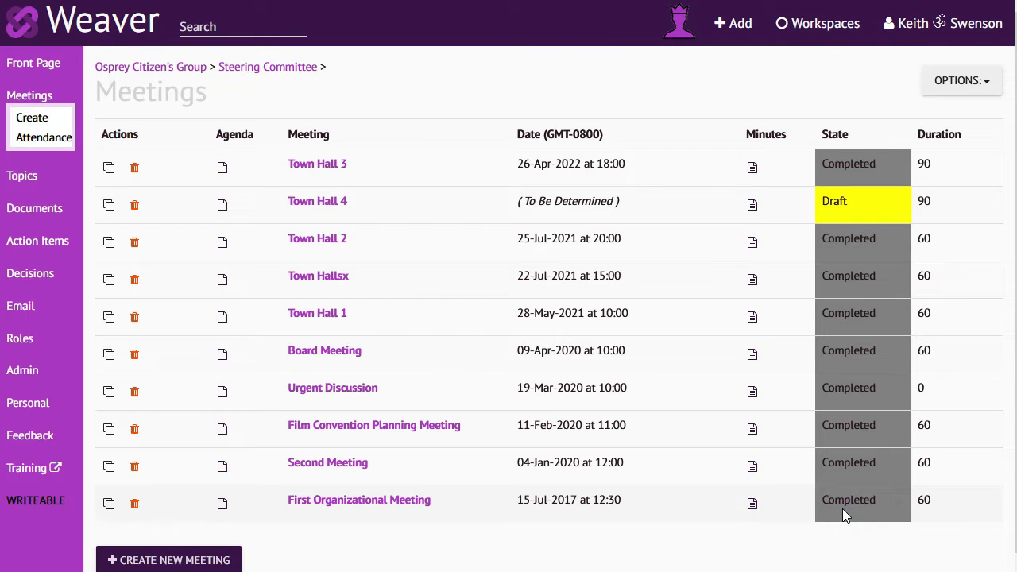
Add 10-May-2022 10:00 as a proposed start time for the Town Hall 4 meeting and begin adding another proposed time.
click(317, 202)
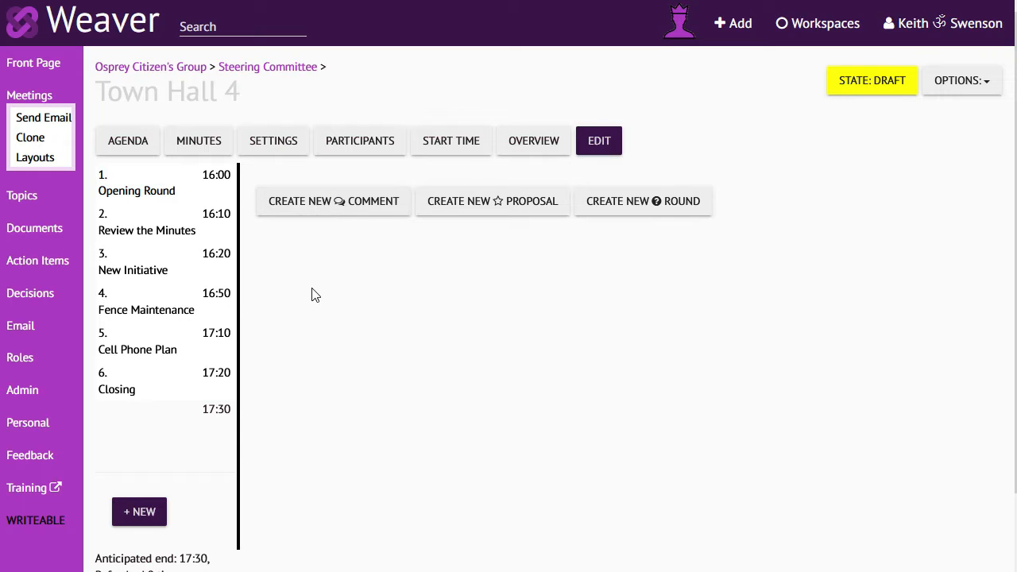
click(451, 143)
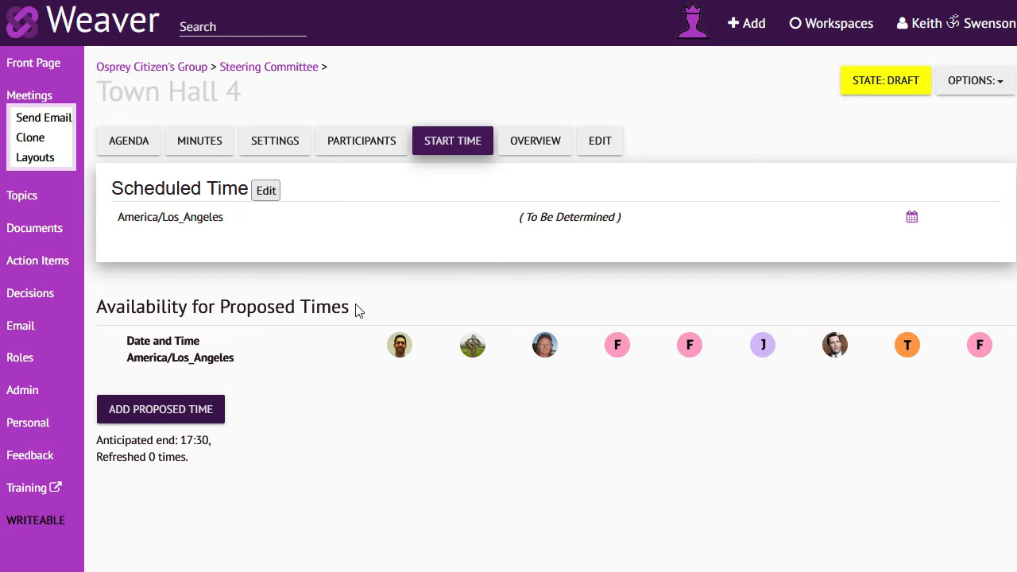
click(167, 417)
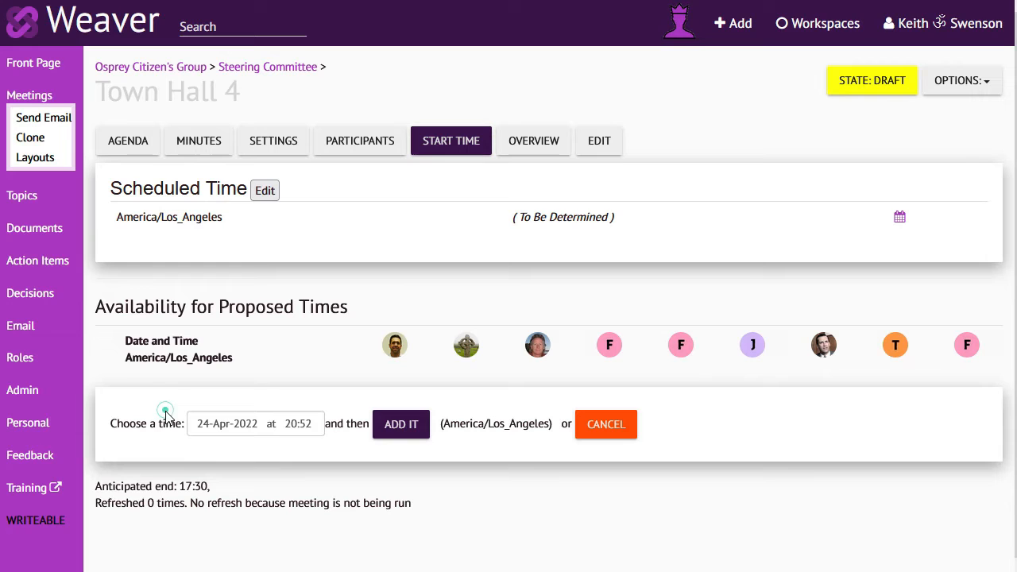
click(256, 427)
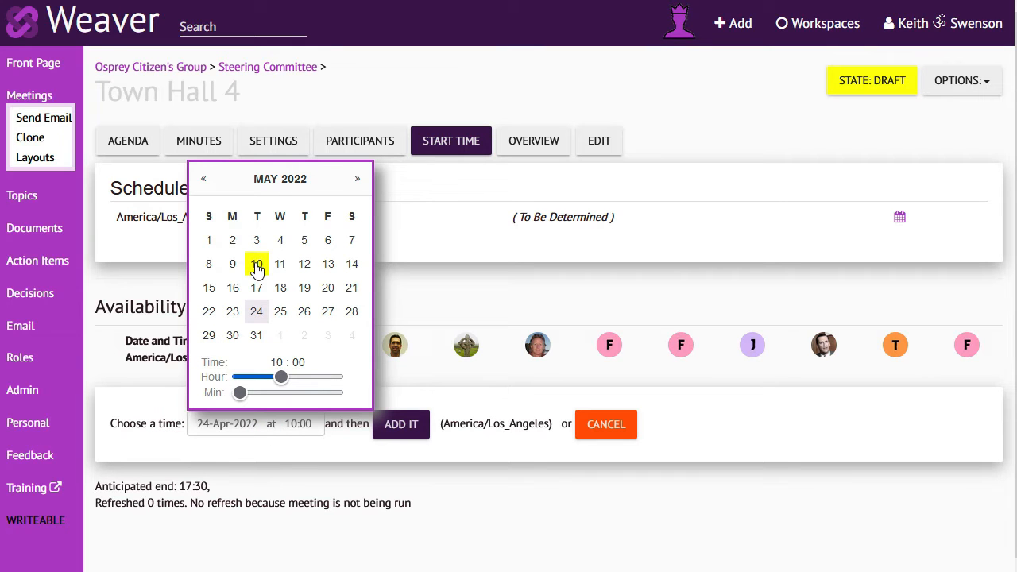
click(257, 265)
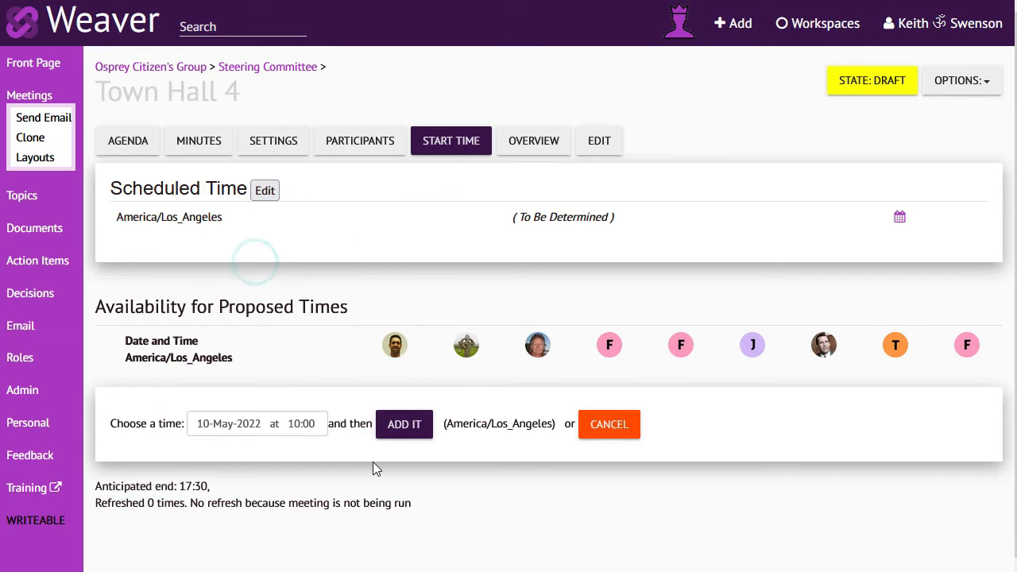
click(392, 423)
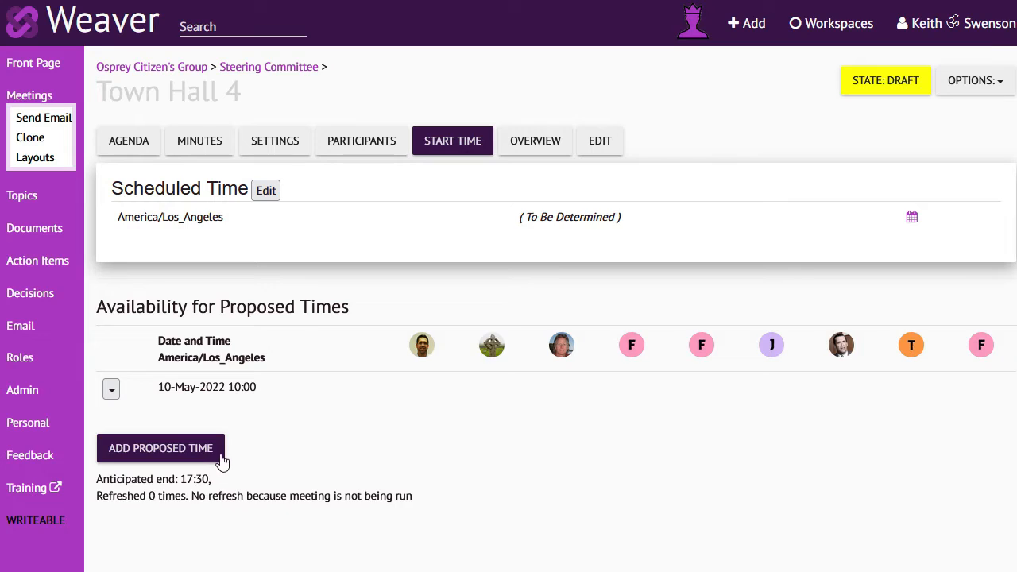
click(220, 463)
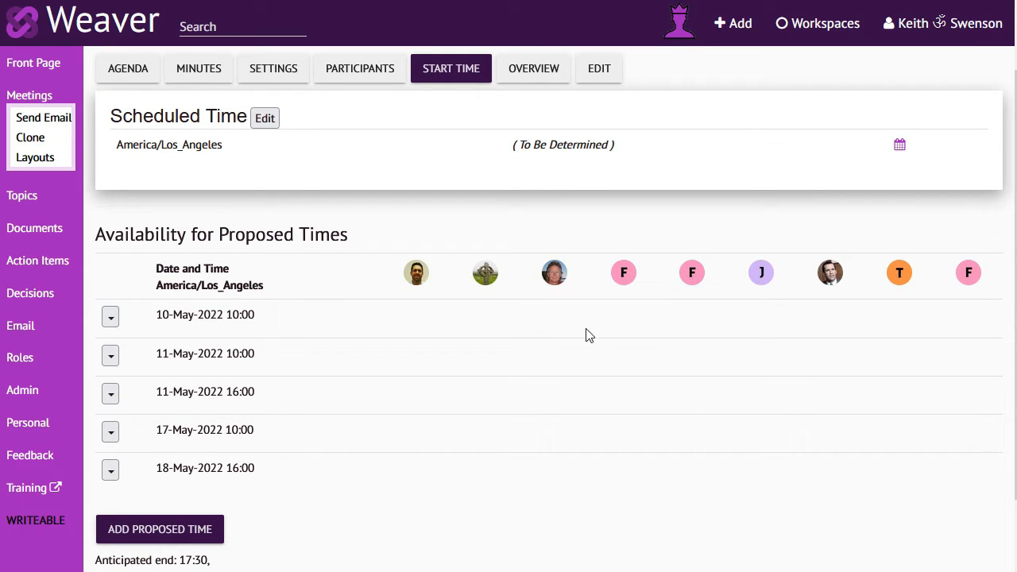
Mark all five proposed times as Good Time for the seventh participant in the availability table.
click(828, 318)
click(844, 340)
click(822, 357)
click(824, 379)
click(819, 397)
click(826, 421)
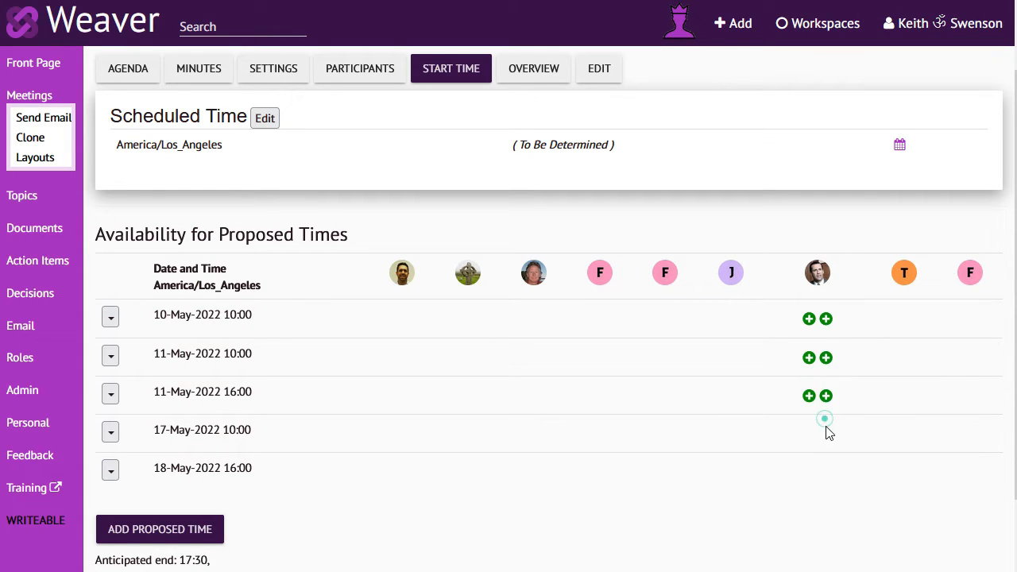
click(819, 432)
click(835, 456)
click(821, 474)
click(834, 496)
For the third participant, mark 10-May-2022 10:00 and 17-May-2022 10:00 as OK Time, and 11-May-2022 10:00 as Good Time.
click(533, 316)
click(547, 362)
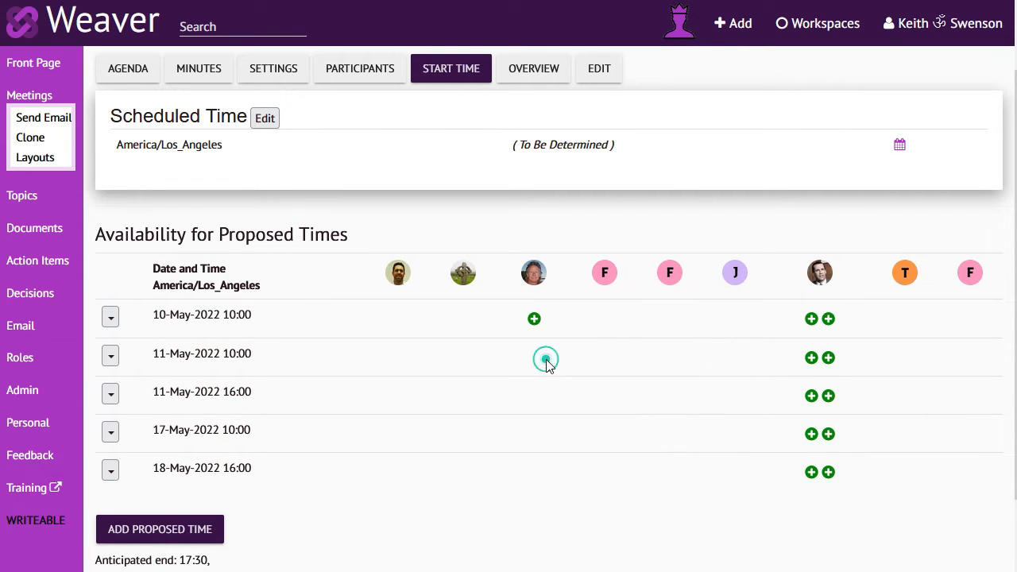
click(529, 357)
click(542, 378)
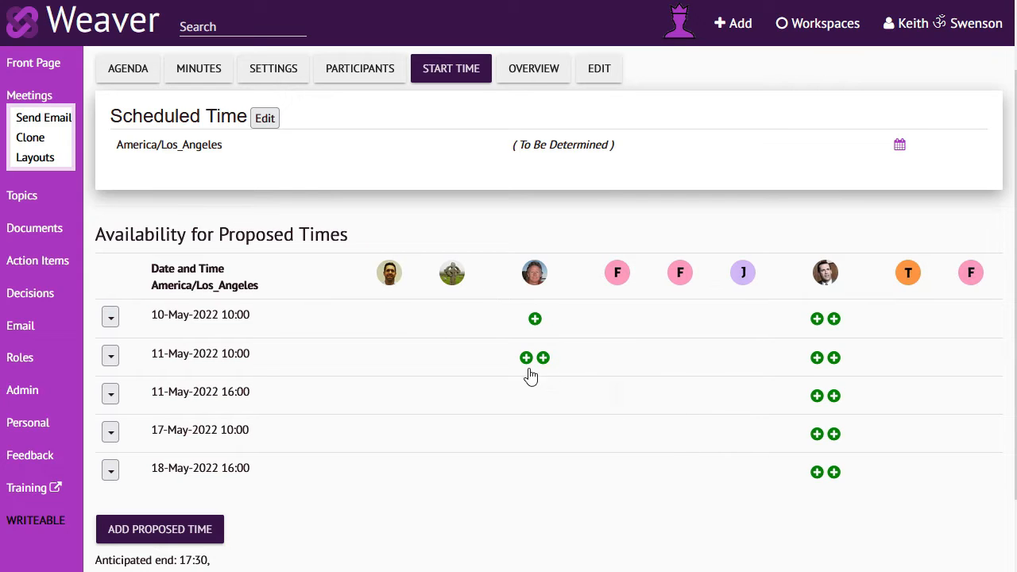
click(537, 437)
click(552, 475)
For the second participant, mark 11-May-2022 10:00 as OK Time, and 11-May-2022 16:00 and 17-May-2022 10:00 as Impossible.
click(451, 359)
click(463, 400)
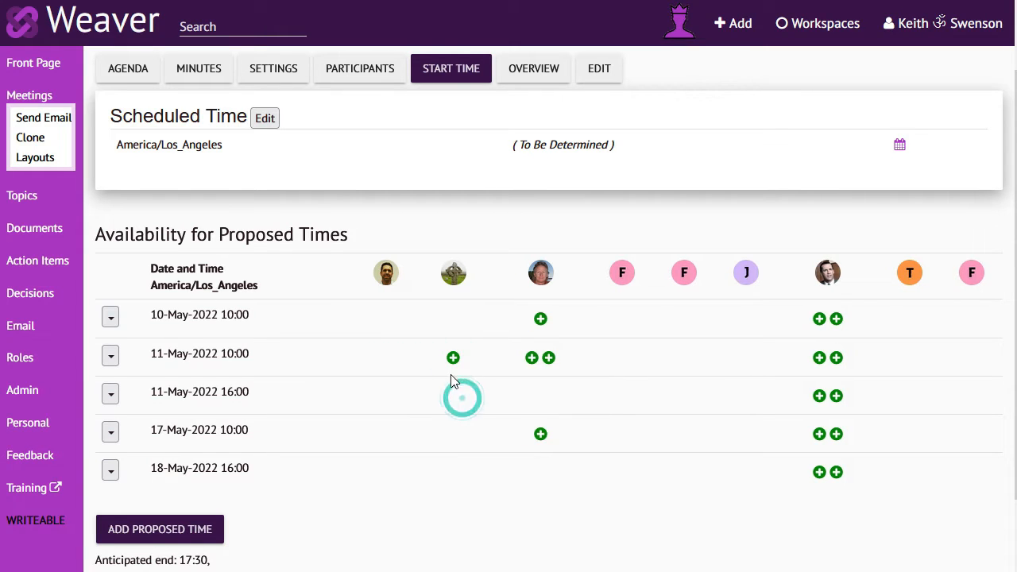
click(453, 403)
click(481, 502)
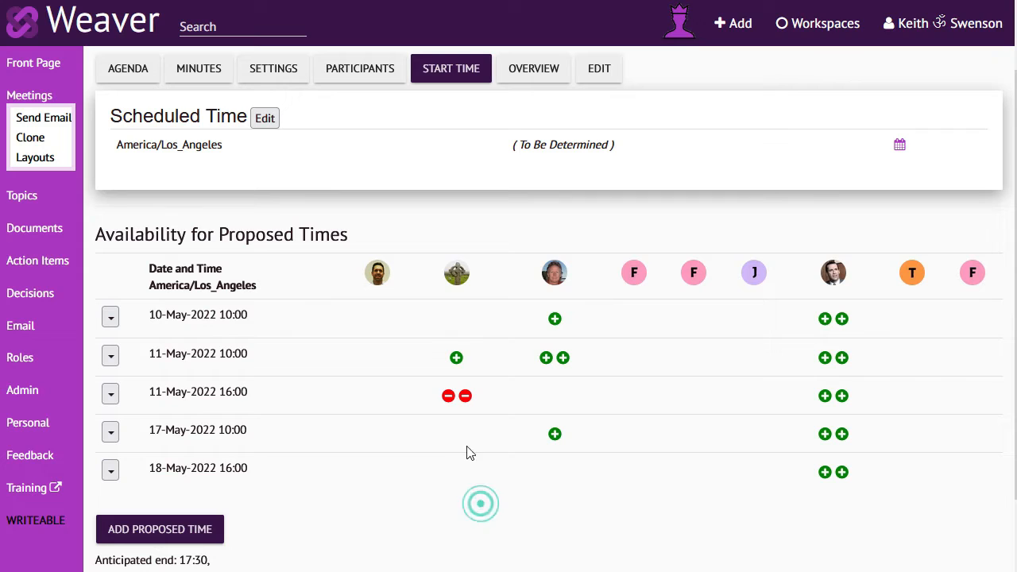
click(456, 436)
click(476, 537)
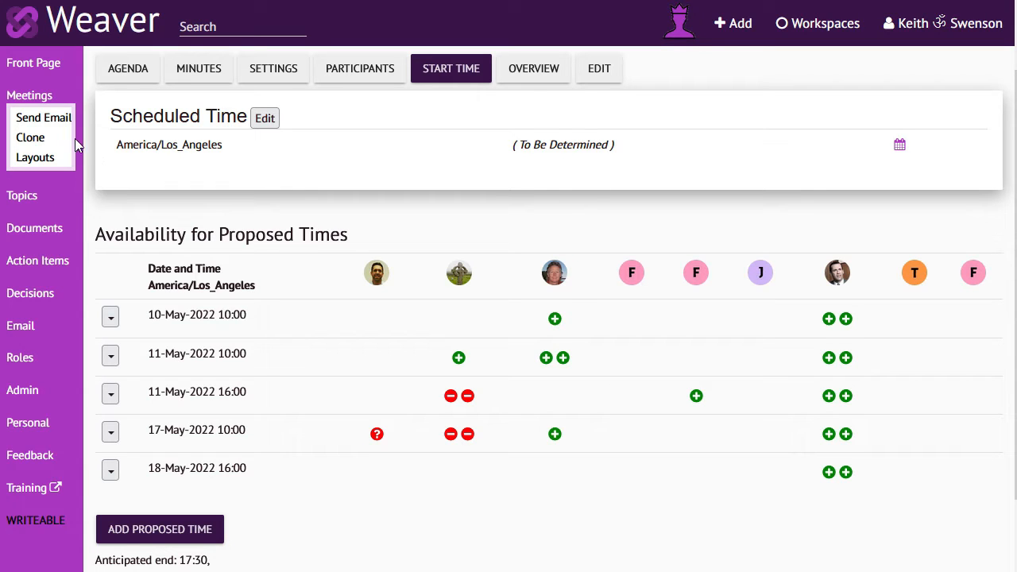
Create an email for the Town Hall 4 meeting and replace its introduction with "Let me know what time is good.".
click(52, 119)
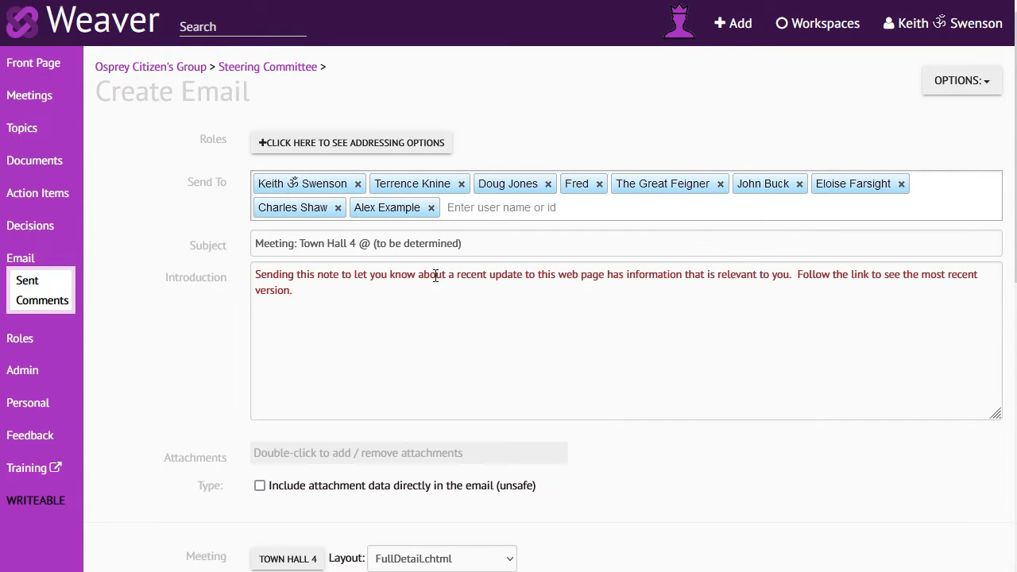
click(315, 292)
key(ctrl+a)
text(Let me know what time is gooe.)
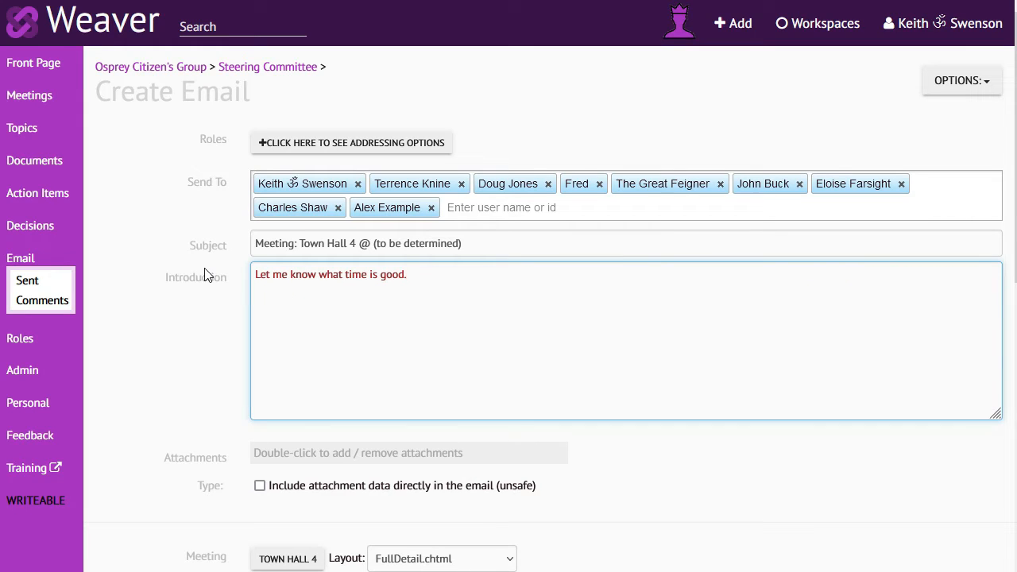
Review the preview of the Town Hall 4 email and send it to the listed recipients.
scroll(572, 363, down, 14)
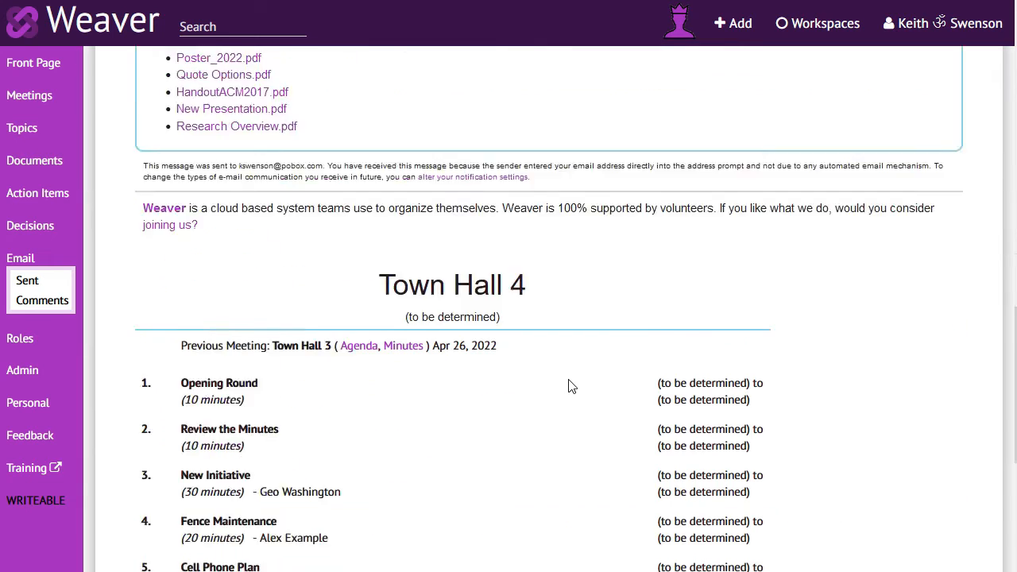
scroll(568, 386, up, 7)
scroll(568, 386, down, 1)
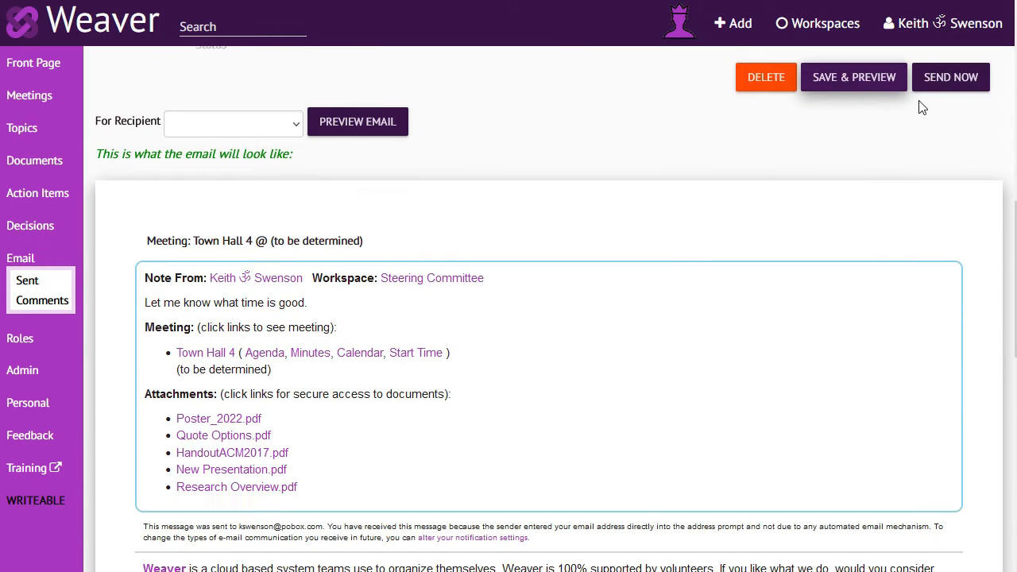
click(948, 82)
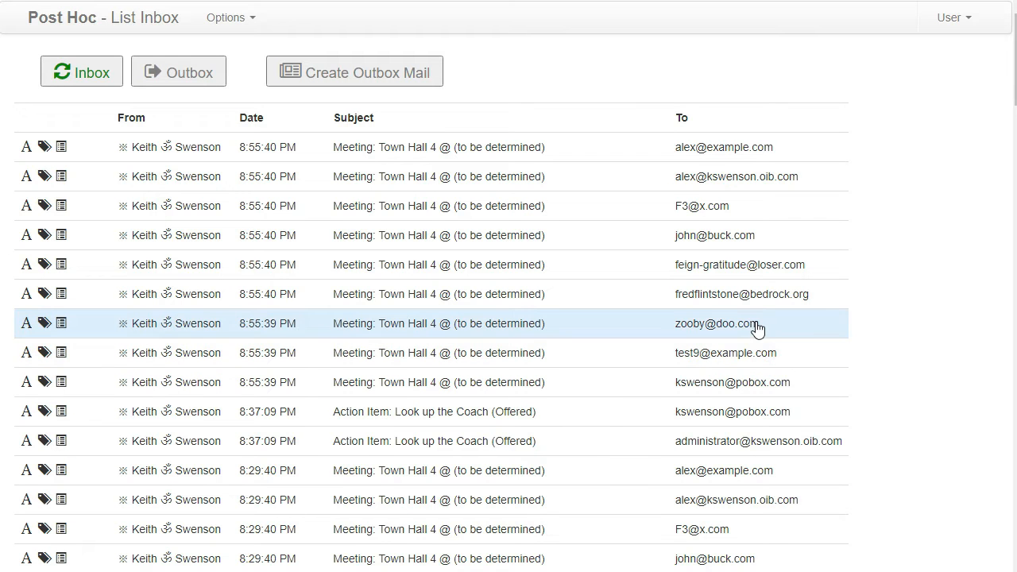
In the Post Hoc inbox, open the newest Town Hall 4 meeting email, review its contents and follow its Start Time link.
click(355, 162)
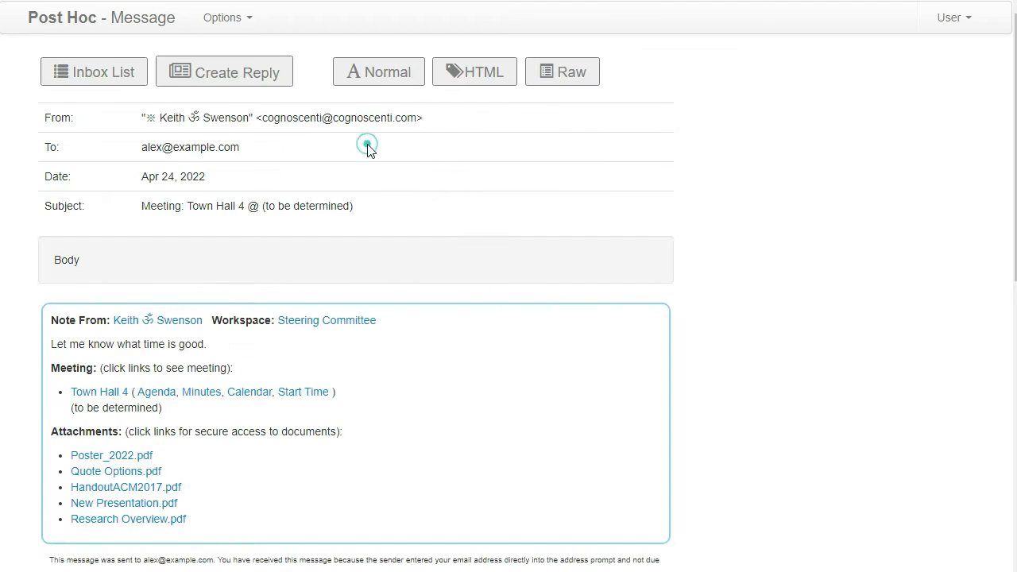
scroll(365, 262, down, 2)
scroll(368, 266, down, 5)
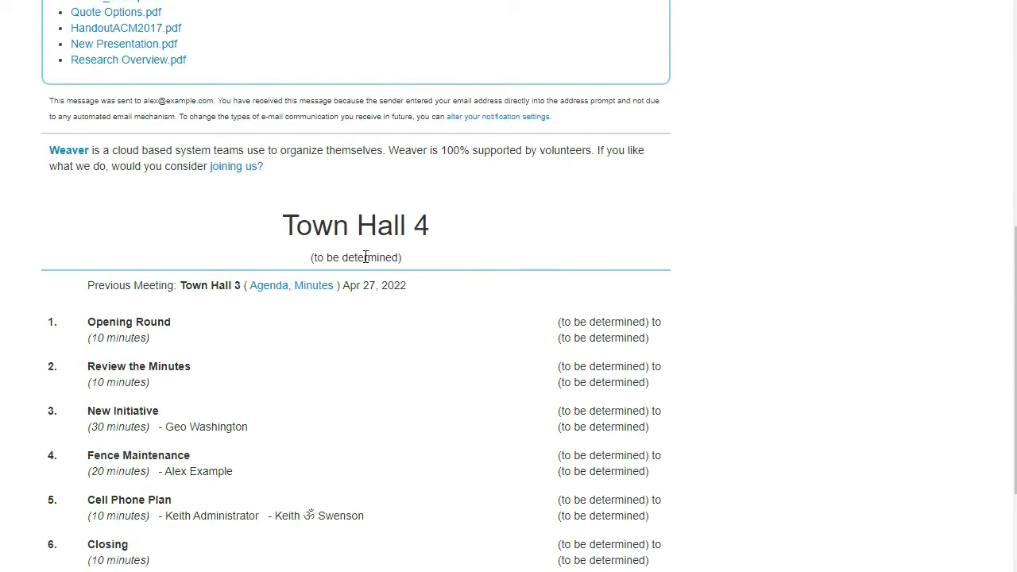
scroll(381, 320, up, 7)
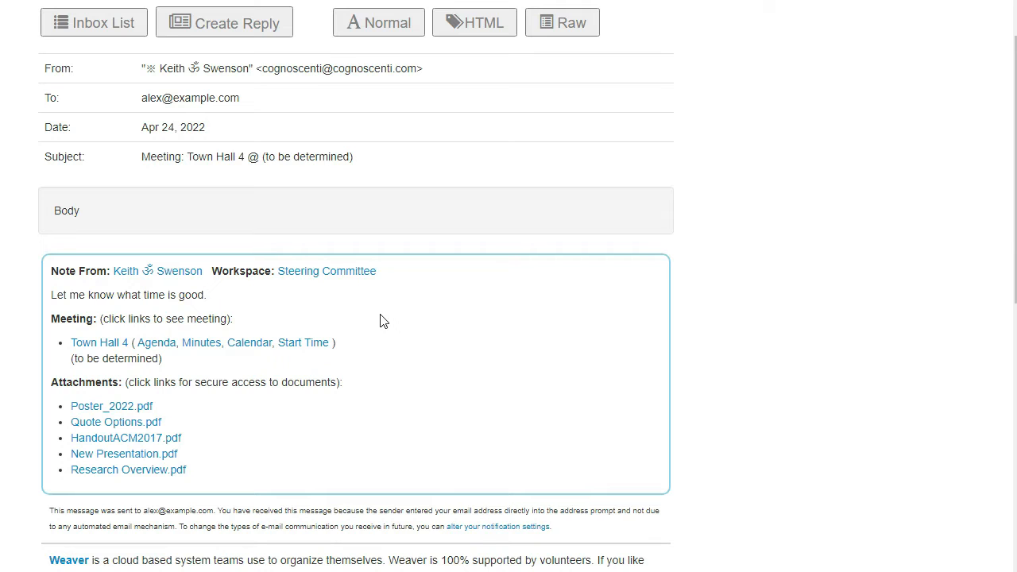
click(307, 351)
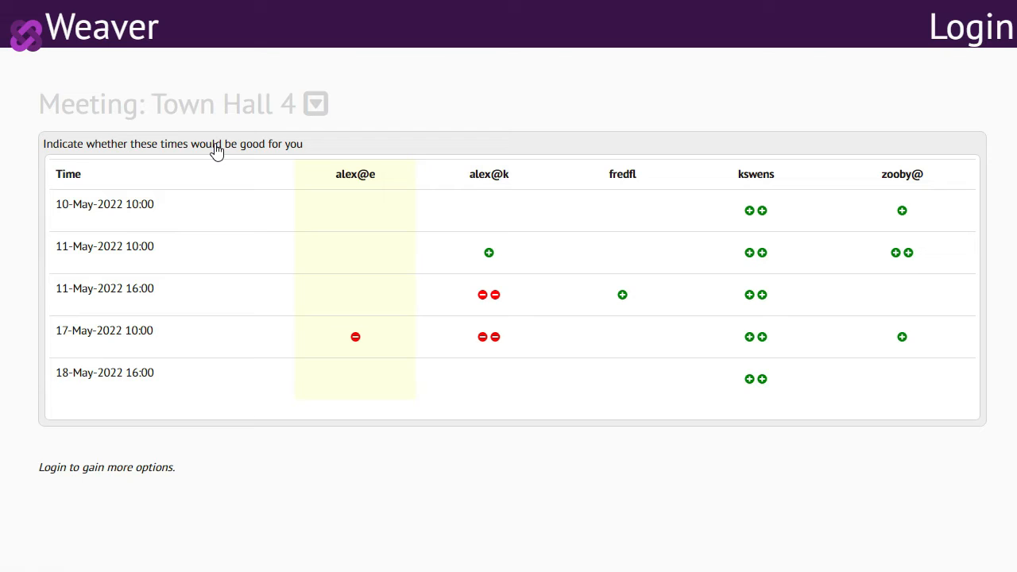
In the highlighted column, mark 10-May 10:00 and 11-May 16:00 as Good Time, 11-May 10:00 as OK Time, and 18-May 16:00 as Impossible.
mouse_move(216, 150)
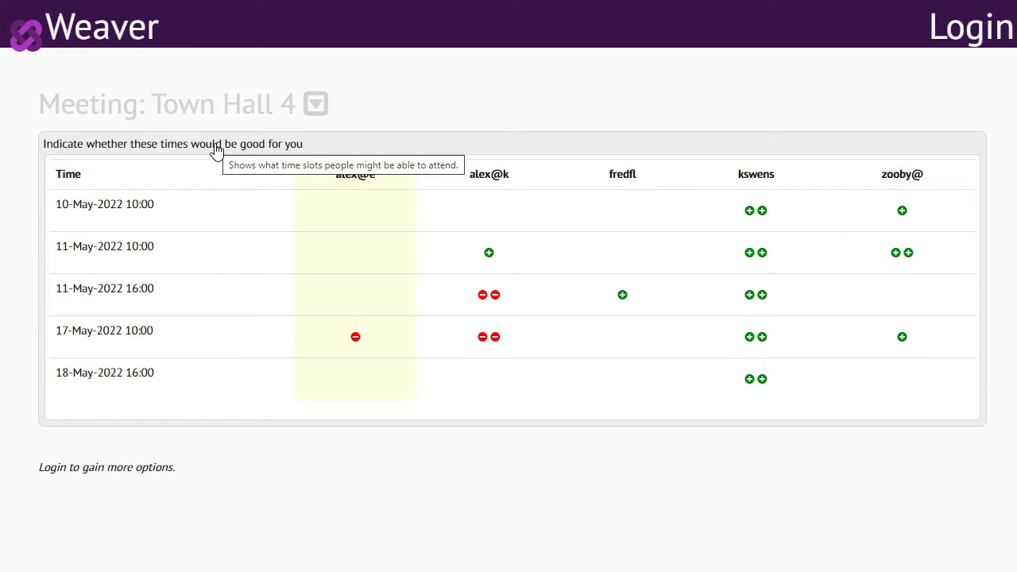
click(353, 212)
click(362, 234)
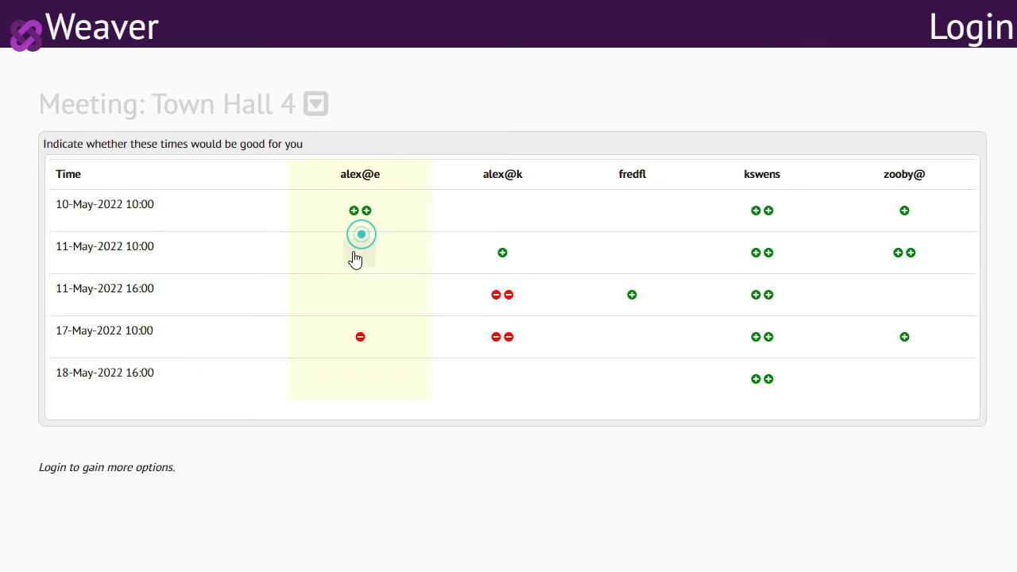
click(355, 256)
click(370, 294)
click(358, 299)
click(372, 315)
click(363, 387)
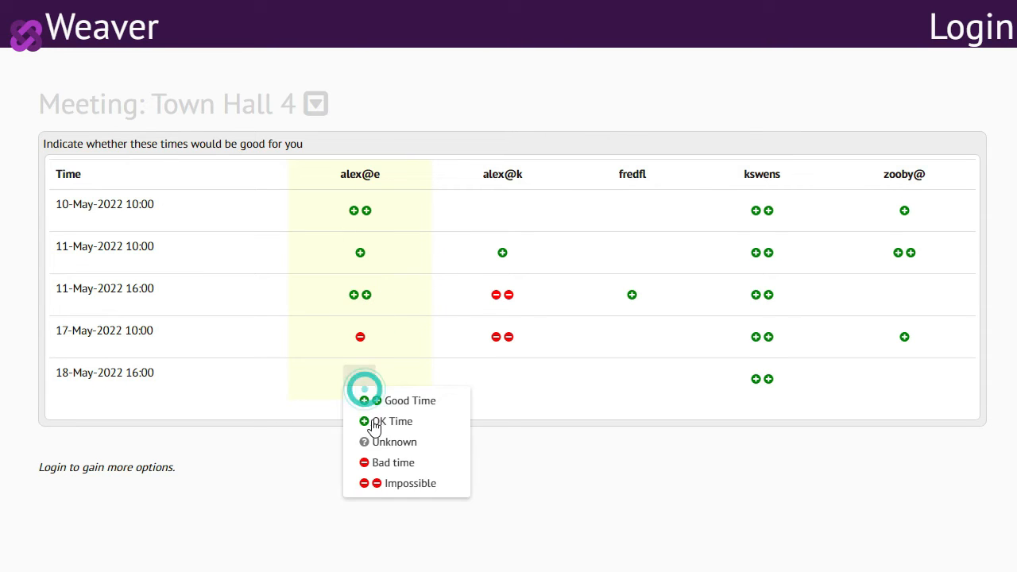
click(382, 484)
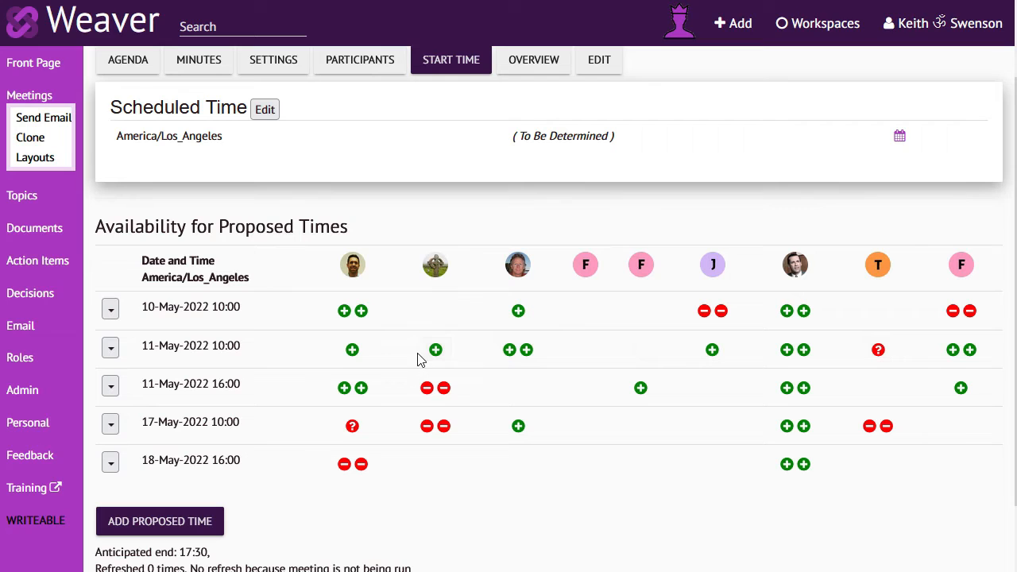
Set the Town Hall 4 meeting to the proposed time 11-May-2022 10:00.
click(111, 350)
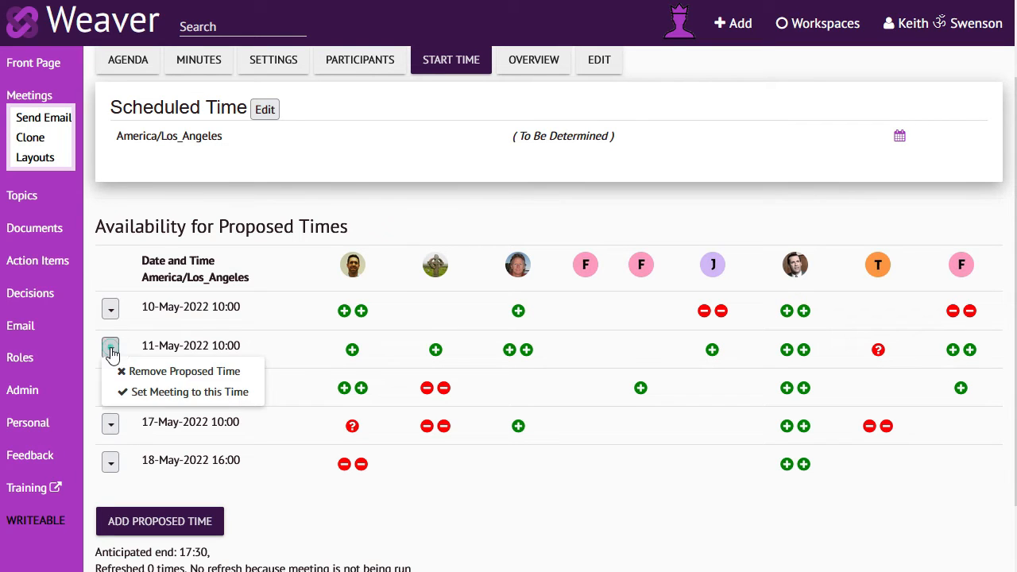
click(168, 393)
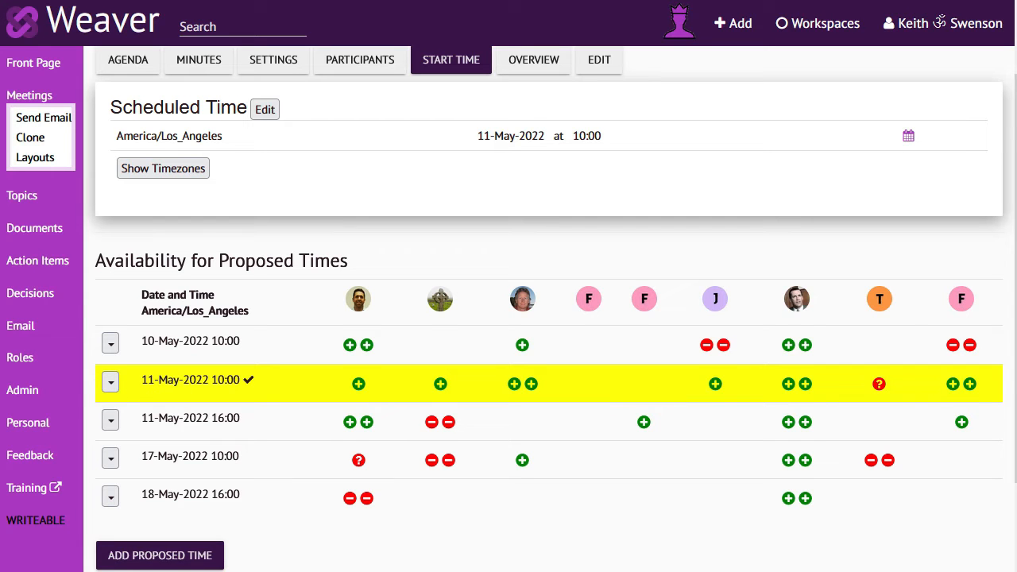
scroll(818, 419, up, 2)
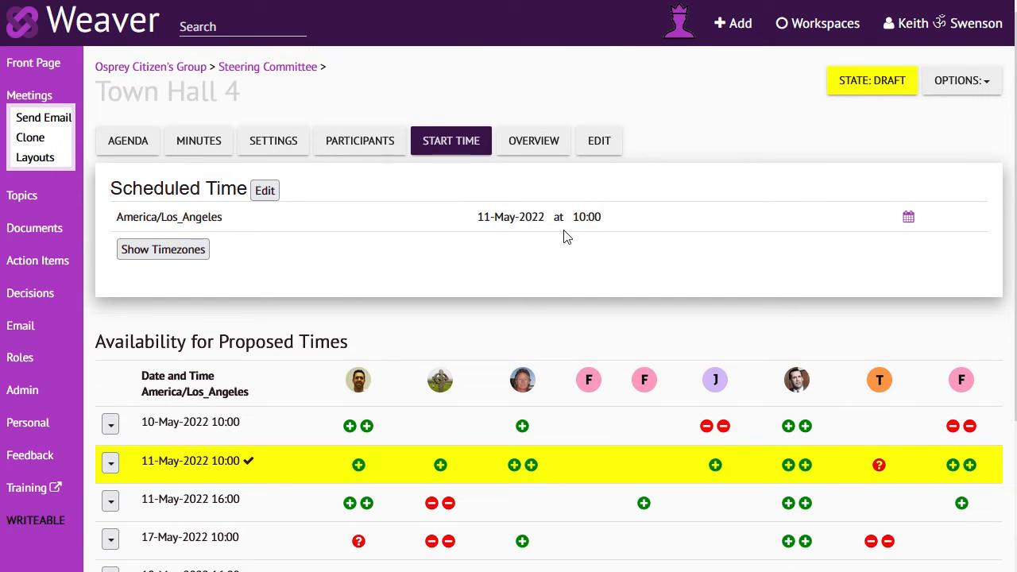
For the fourth participant in the meeting's participant list, set expected attendance to Yes and the situation to "certain".
click(363, 153)
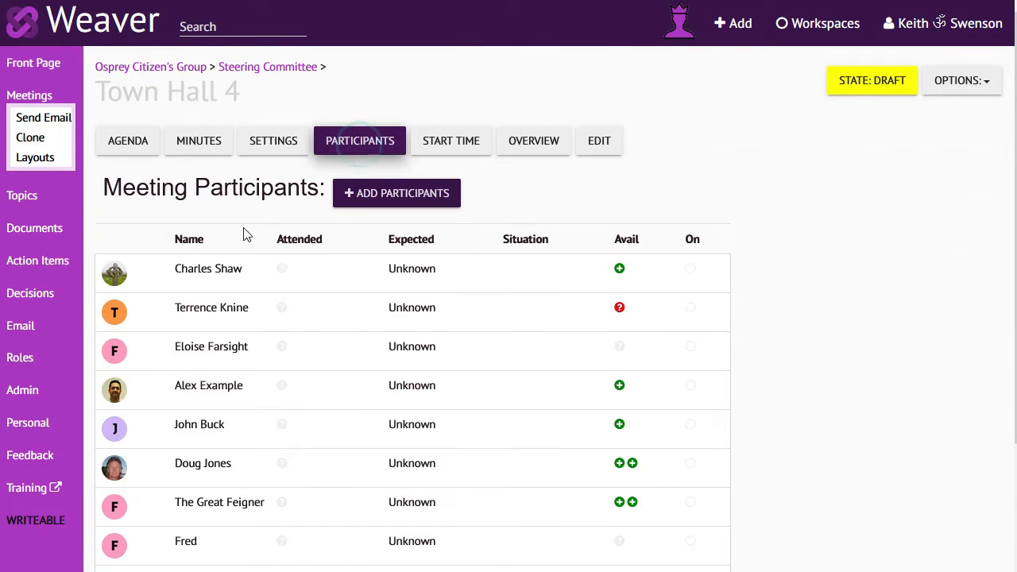
scroll(502, 337, down, 2)
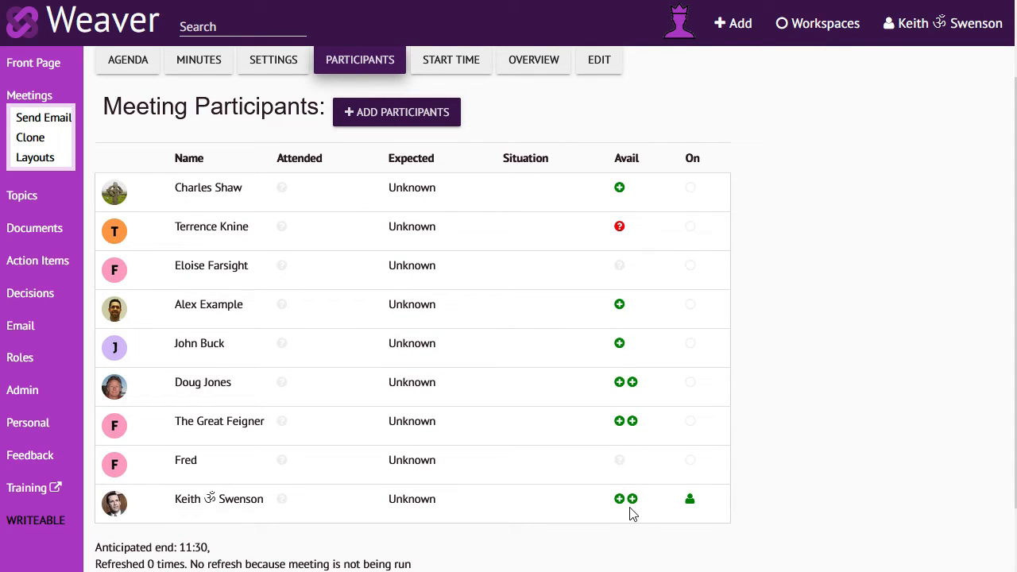
double_click(413, 308)
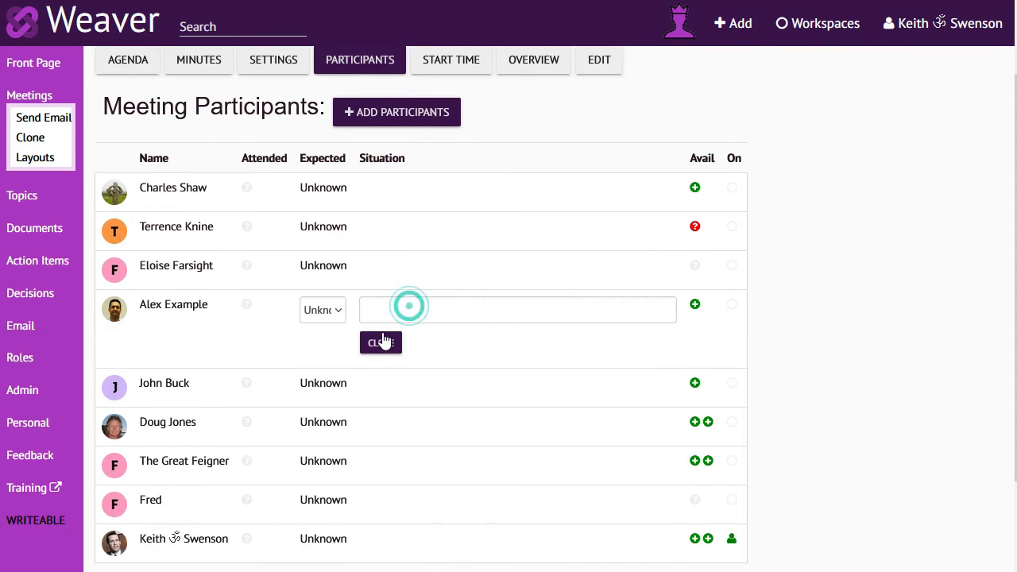
click(322, 310)
click(326, 355)
click(397, 302)
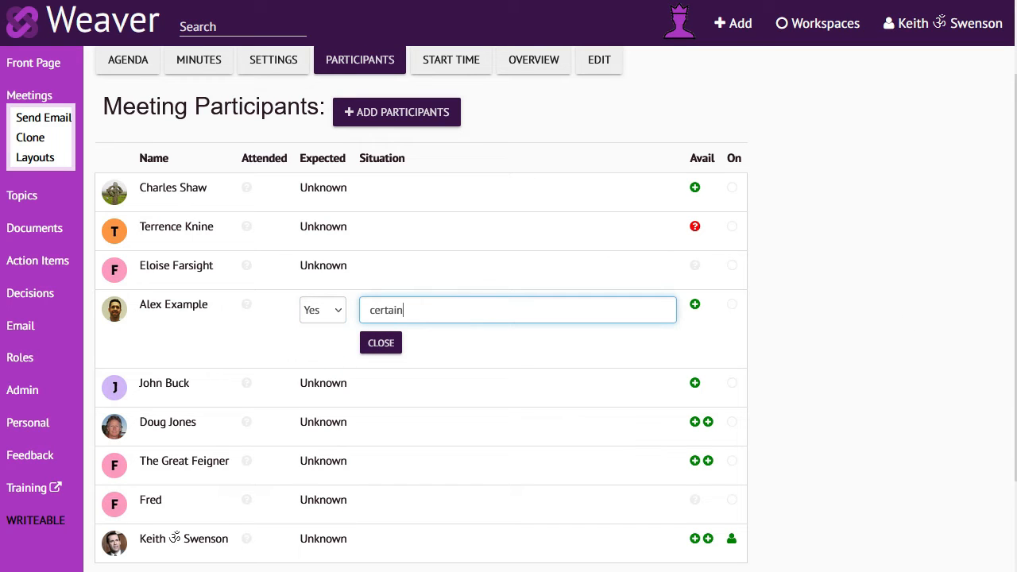
text(certain)
click(380, 344)
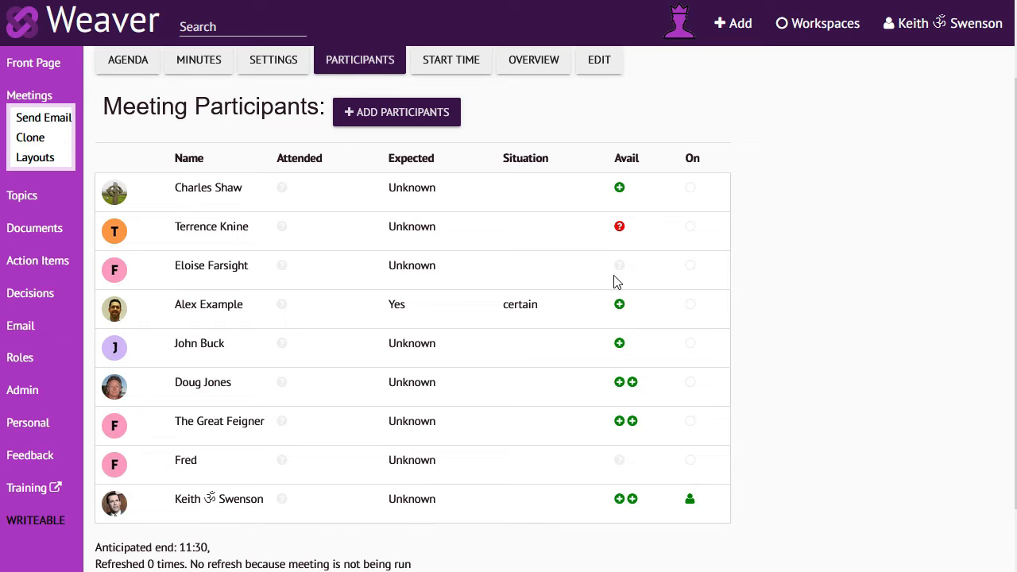
In the meeting overview, move the New Initiative agenda item down two places, directly before Closing.
scroll(556, 127, up, 1)
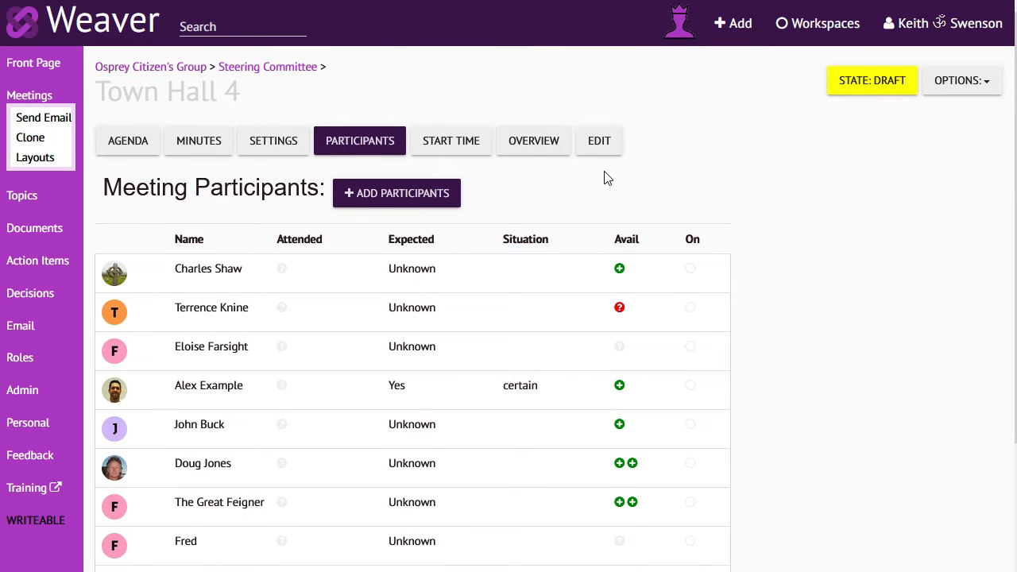
click(529, 149)
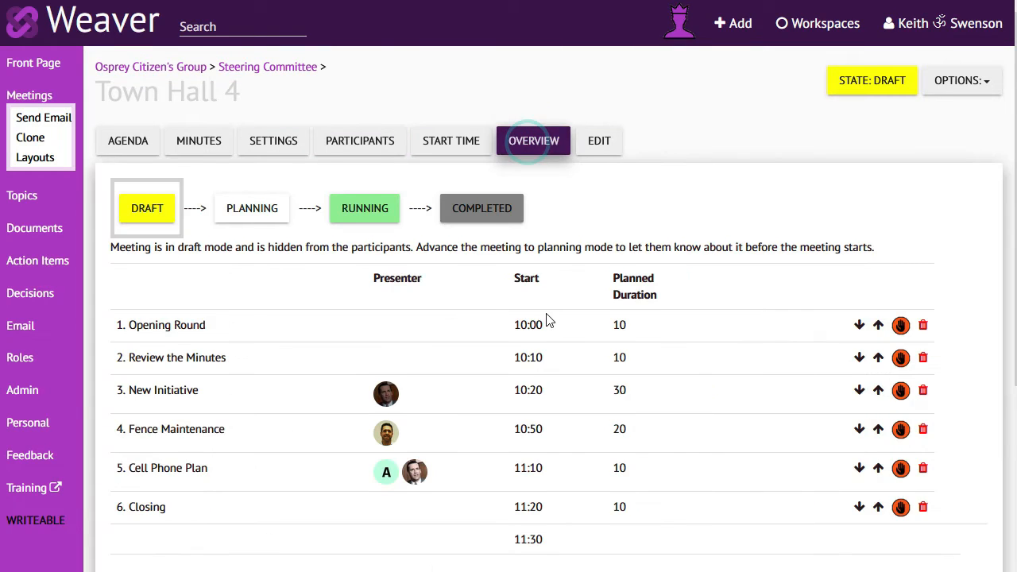
scroll(545, 289, down, 1)
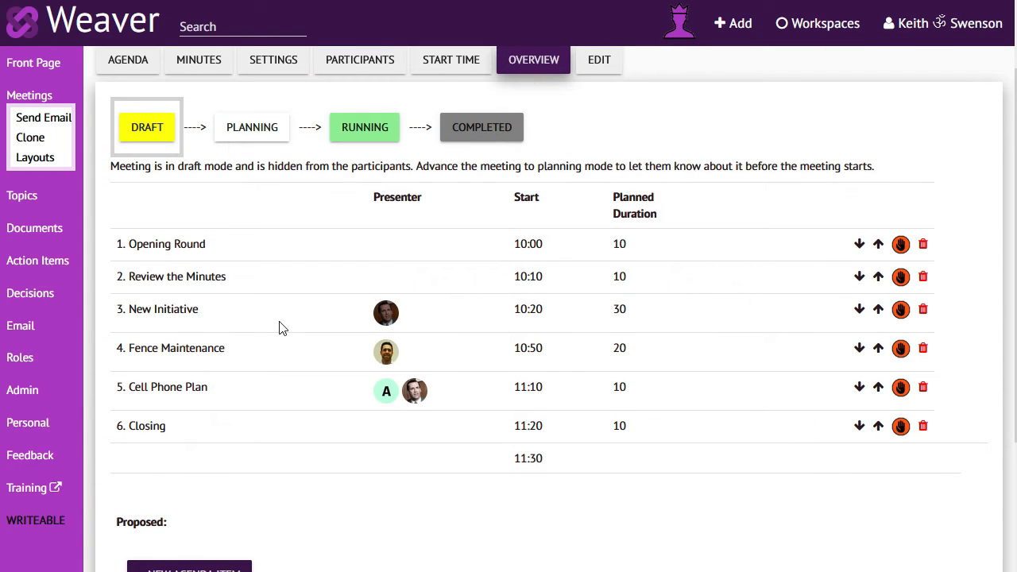
drag(135, 309, 179, 310)
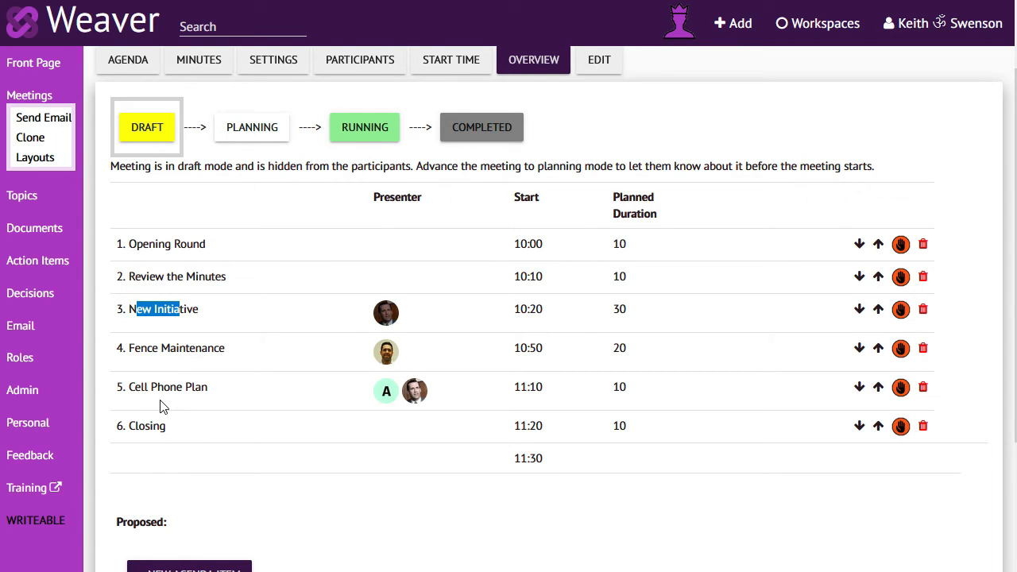
click(860, 309)
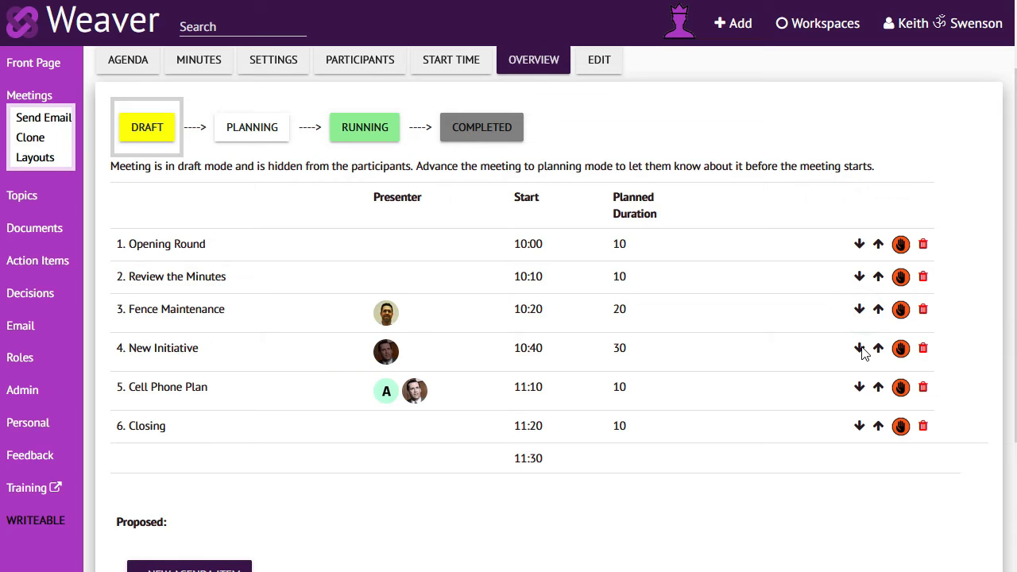
click(860, 348)
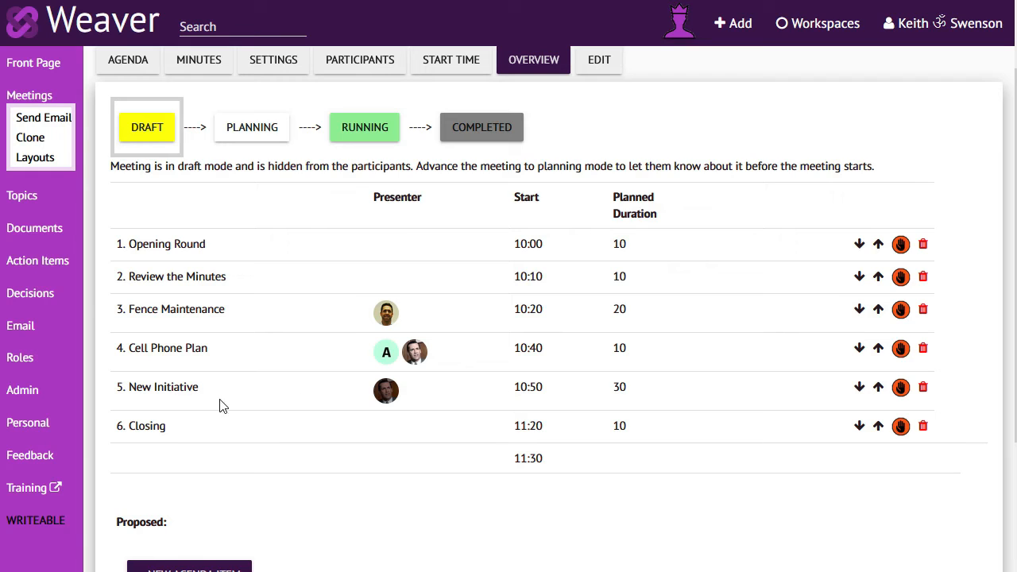
Send the New Initiative agenda item to the backlog and review the proposed items in the meeting overview.
click(189, 389)
click(602, 69)
click(126, 271)
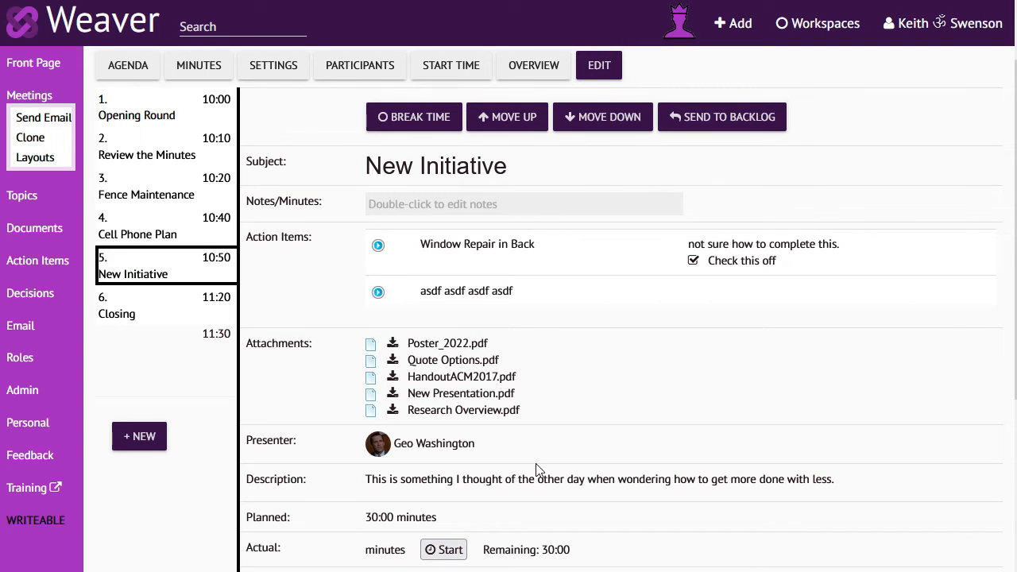
click(727, 119)
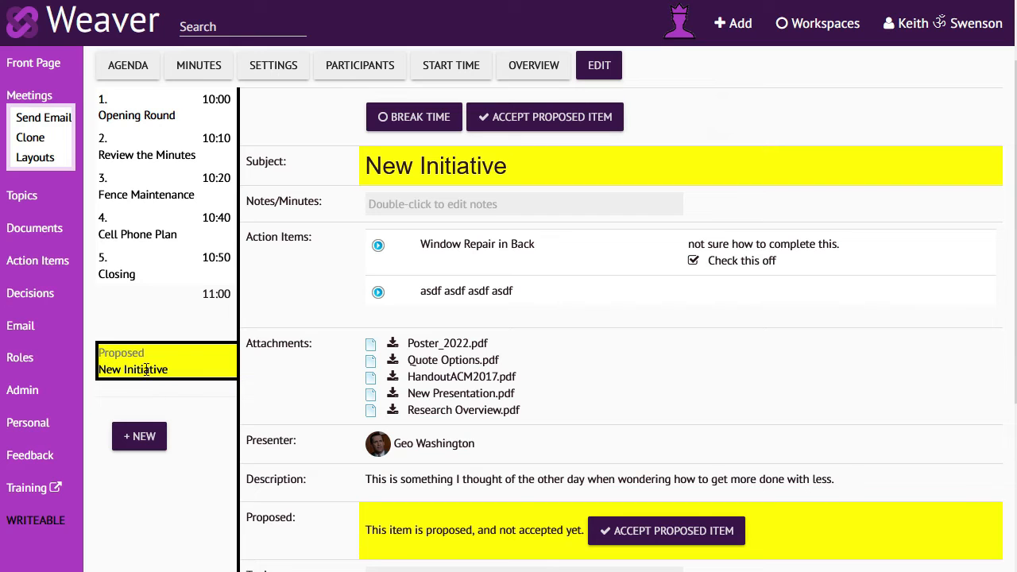
click(538, 65)
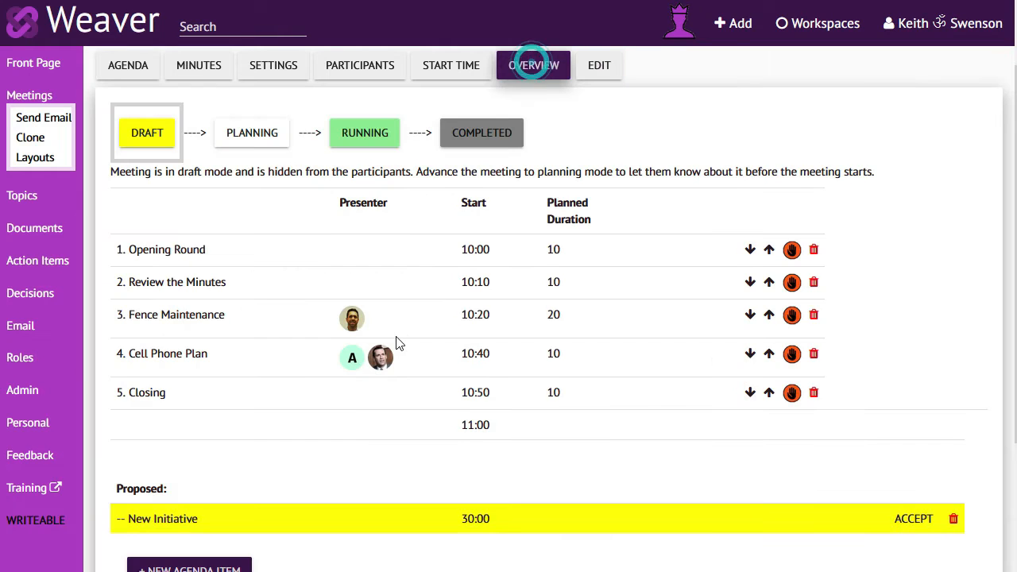
scroll(159, 384, down, 3)
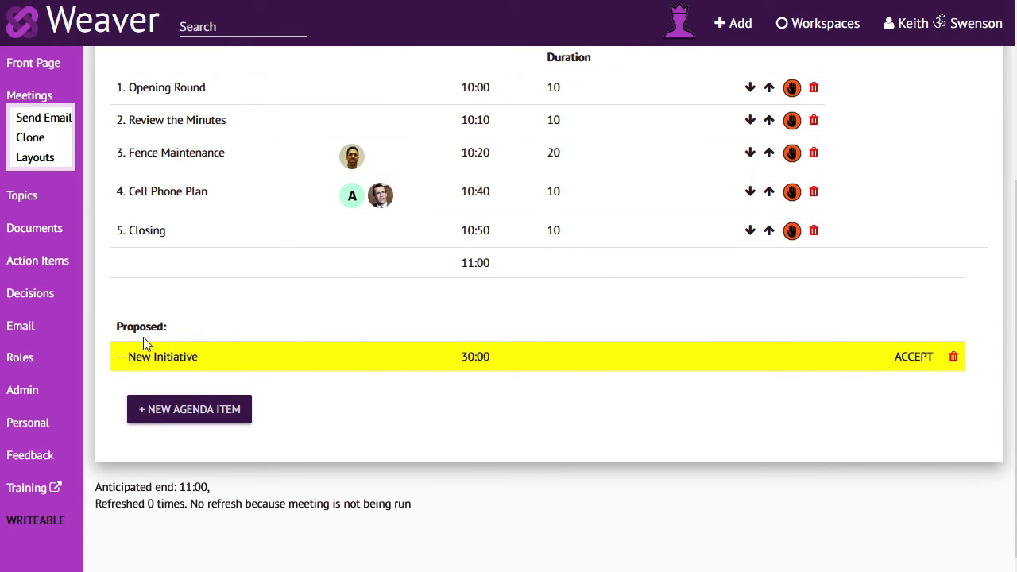
scroll(279, 345, up, 3)
scroll(262, 365, down, 1)
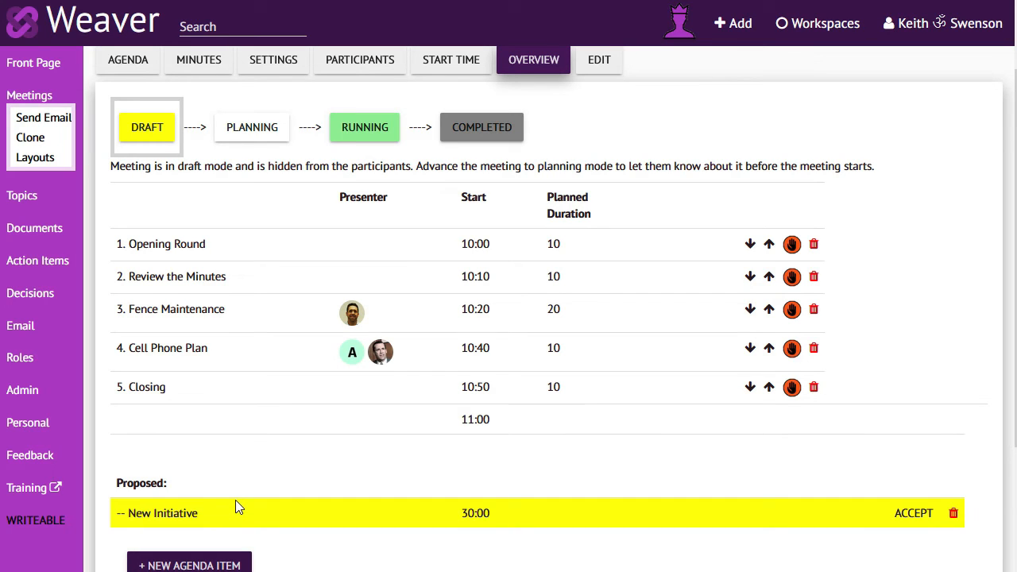
scroll(540, 135, up, 1)
Accept the proposed New Initiative item back into the agenda and move it up one place, ahead of Closing.
click(594, 135)
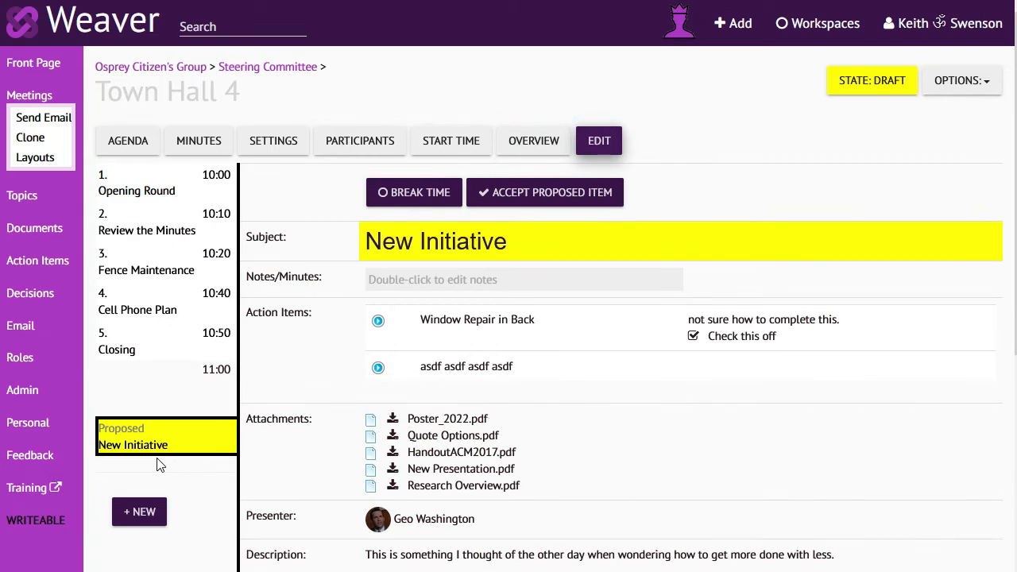
click(219, 433)
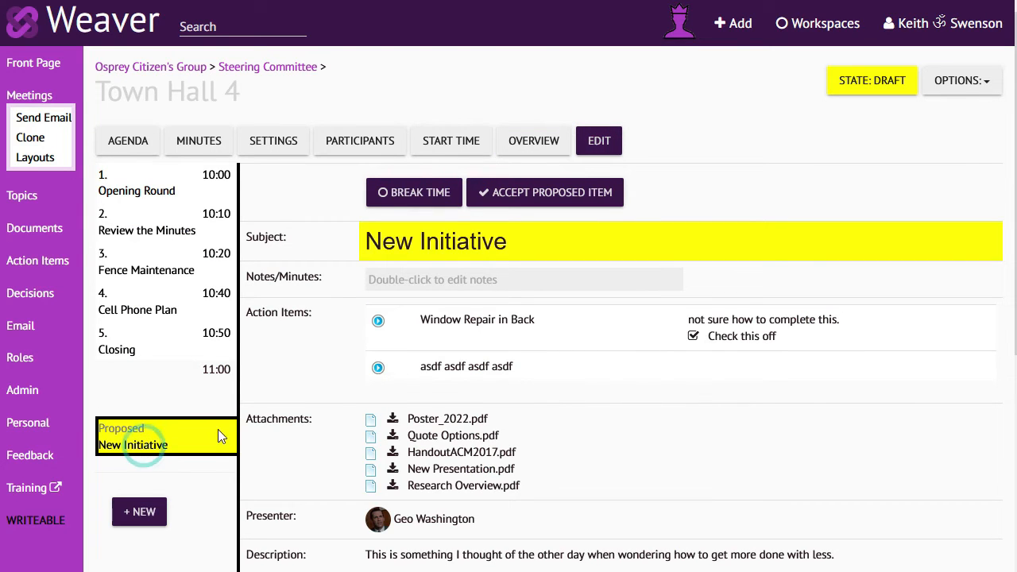
click(520, 193)
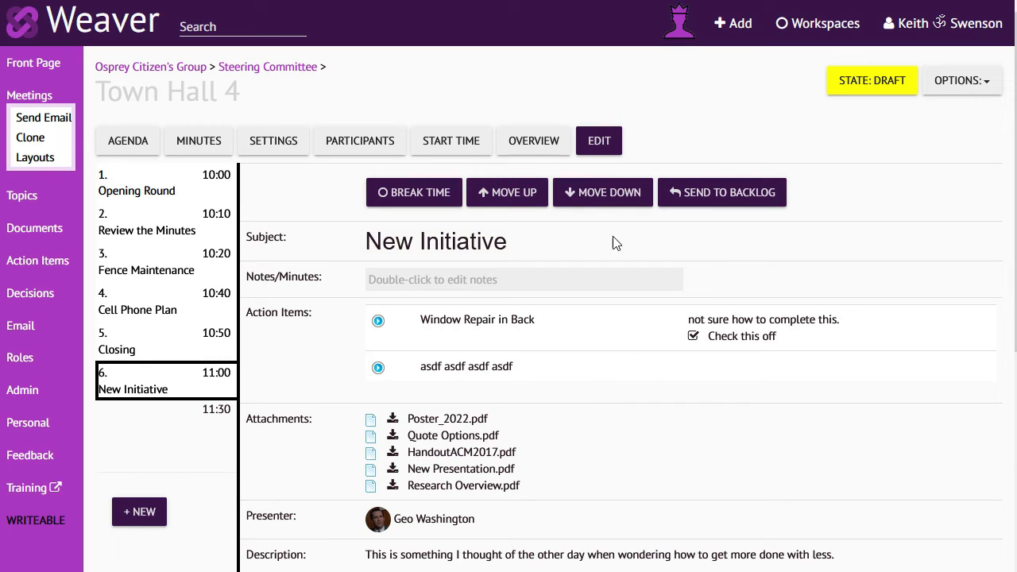
click(513, 200)
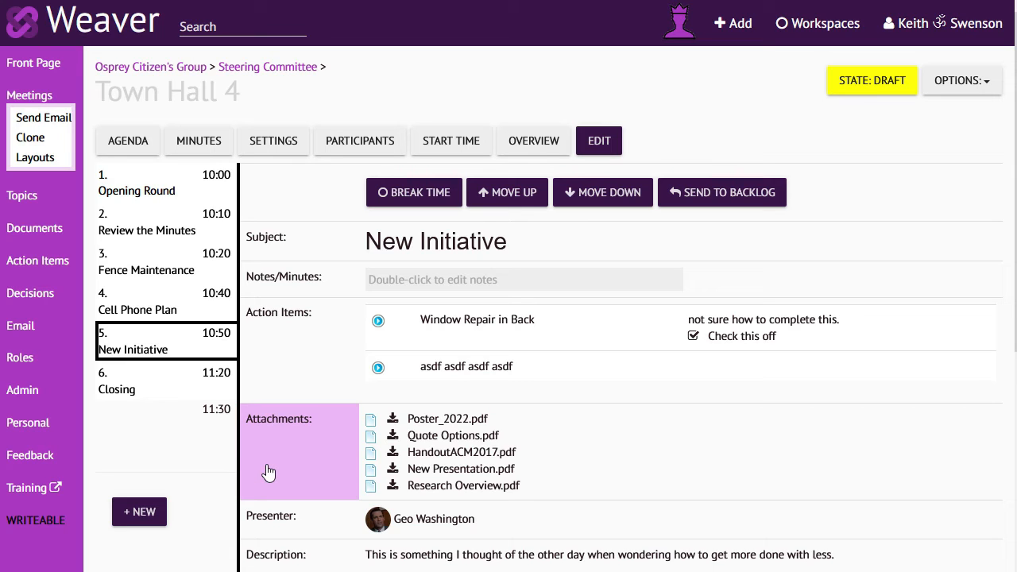
Remove Research Overview.pdf, Poster_2022.pdf and HandoutACM2017.pdf from the New Initiative attachments and save.
click(309, 443)
click(586, 252)
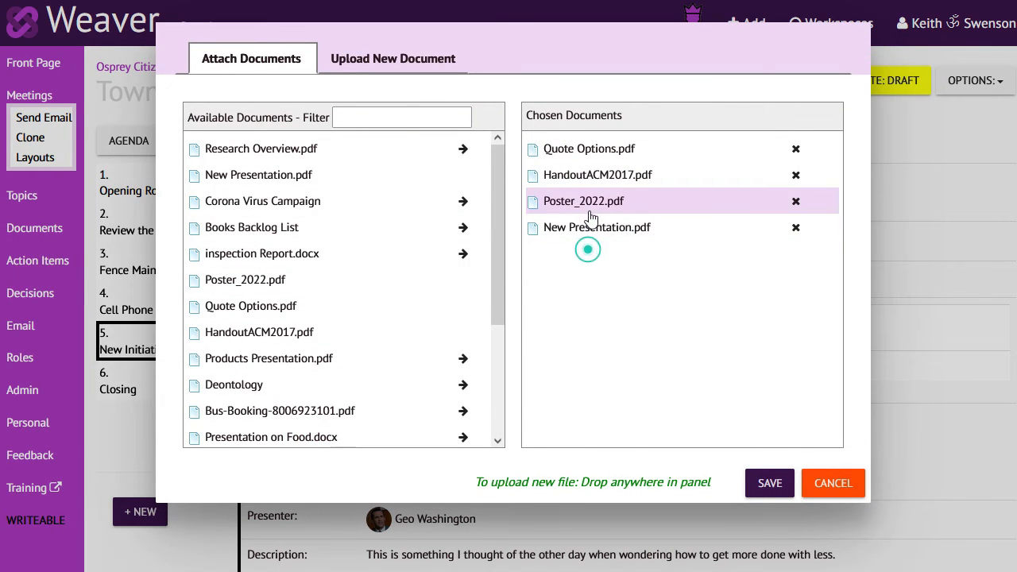
click(586, 208)
click(575, 176)
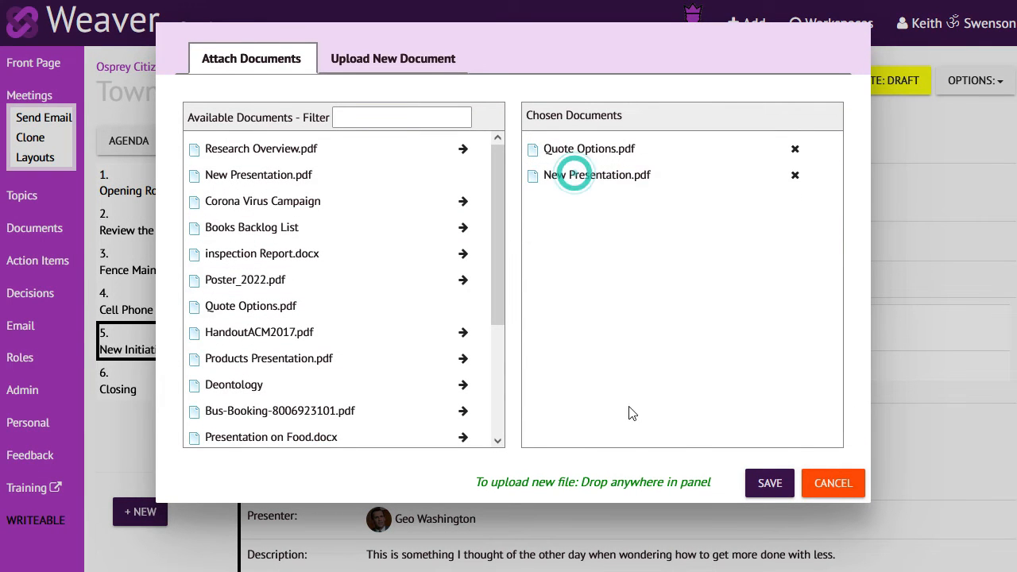
click(759, 482)
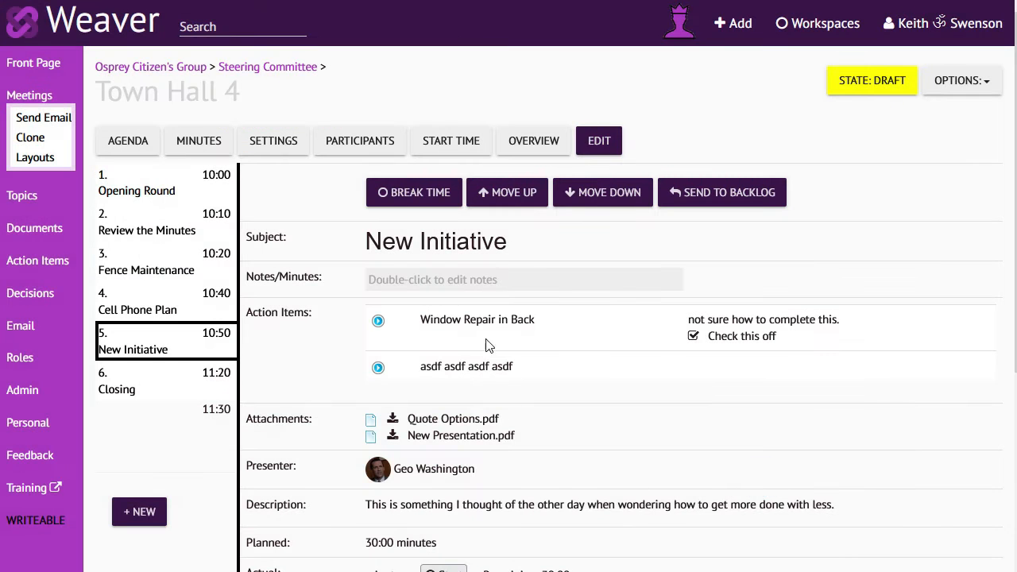
Give the "asdf asdf asdf asdf" action item the status "This is progressing well" and a checklist of "go downtown", "wash the car" and "clean the windows".
click(423, 372)
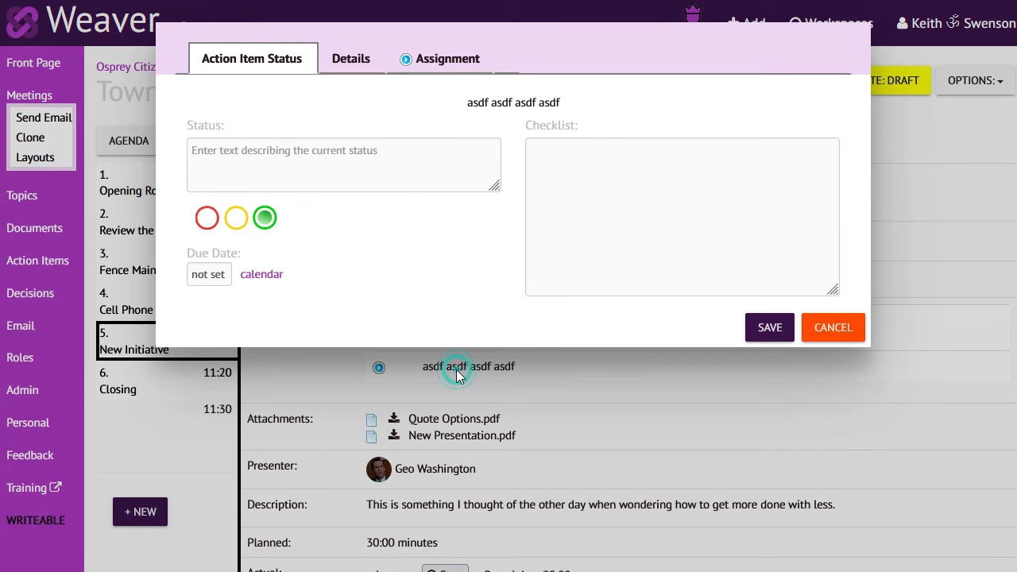
click(345, 175)
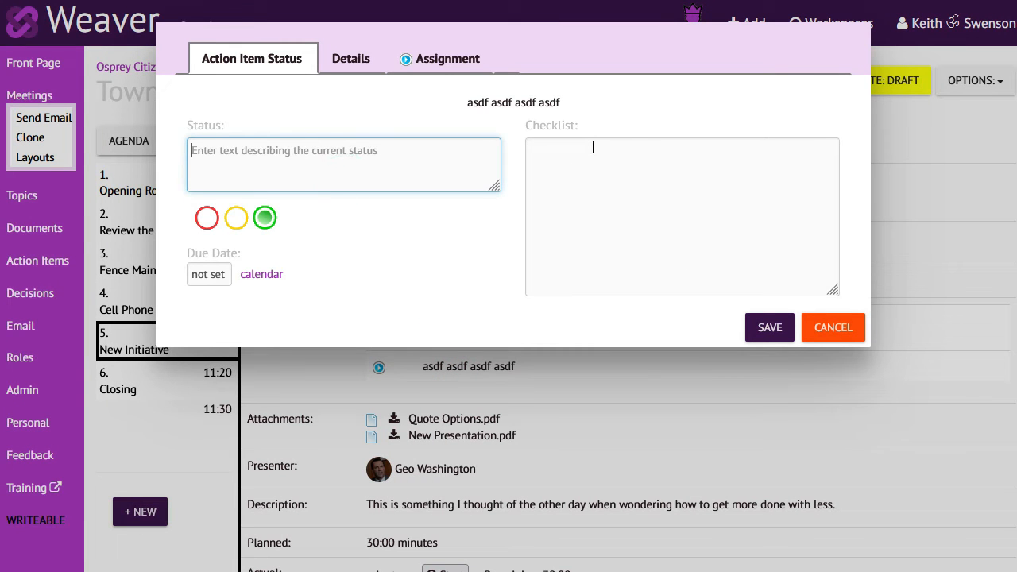
text(Tis)
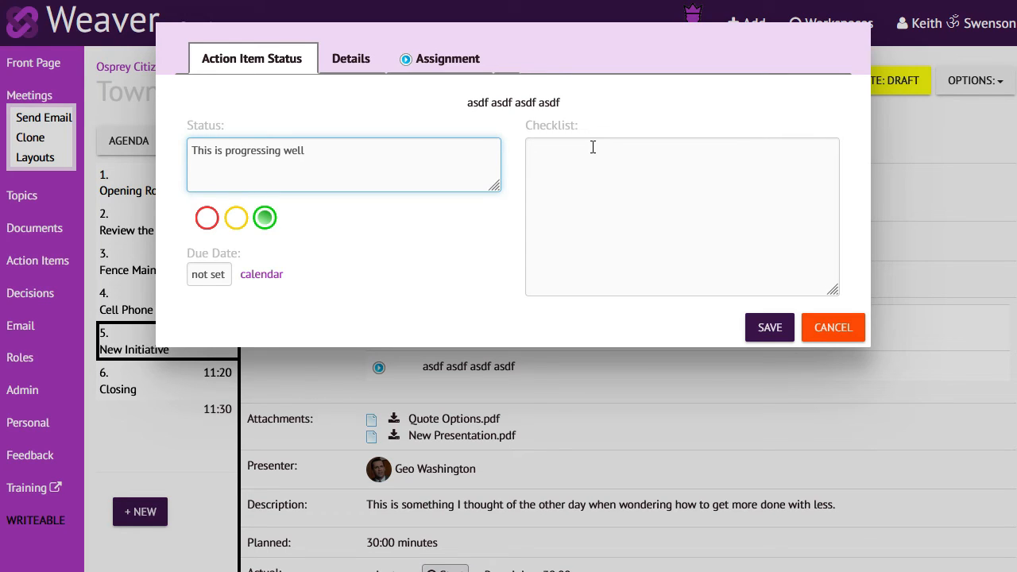
click(591, 159)
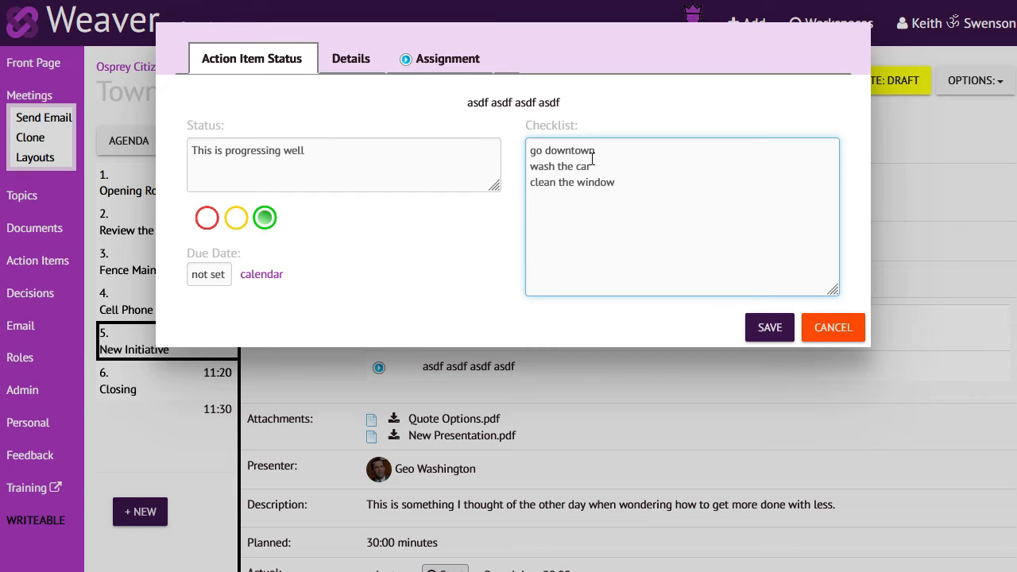
click(758, 325)
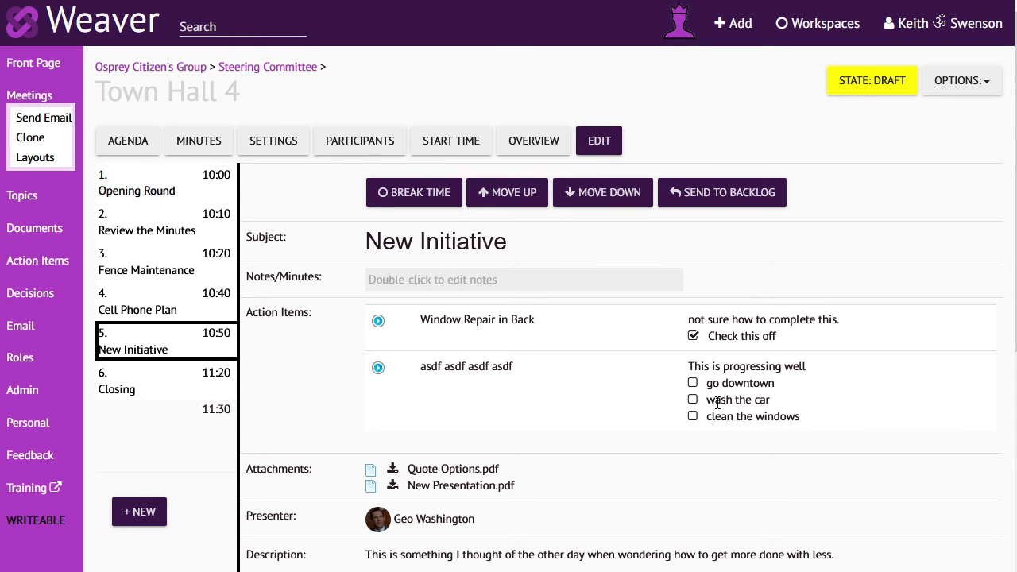
Check off "go downtown" in the action item's checklist, and mark and unmark "clean the windows".
click(692, 382)
click(692, 416)
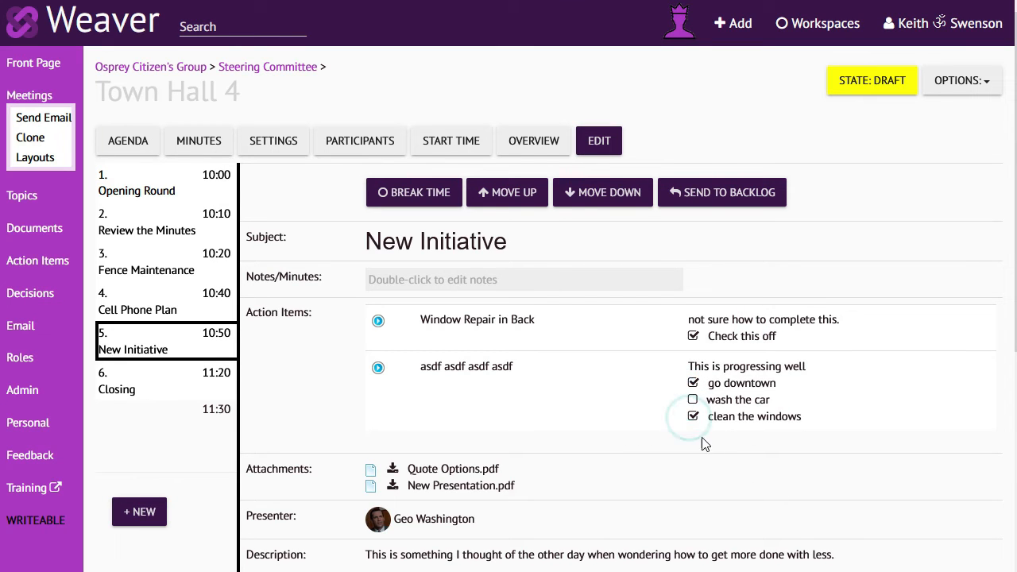
click(692, 417)
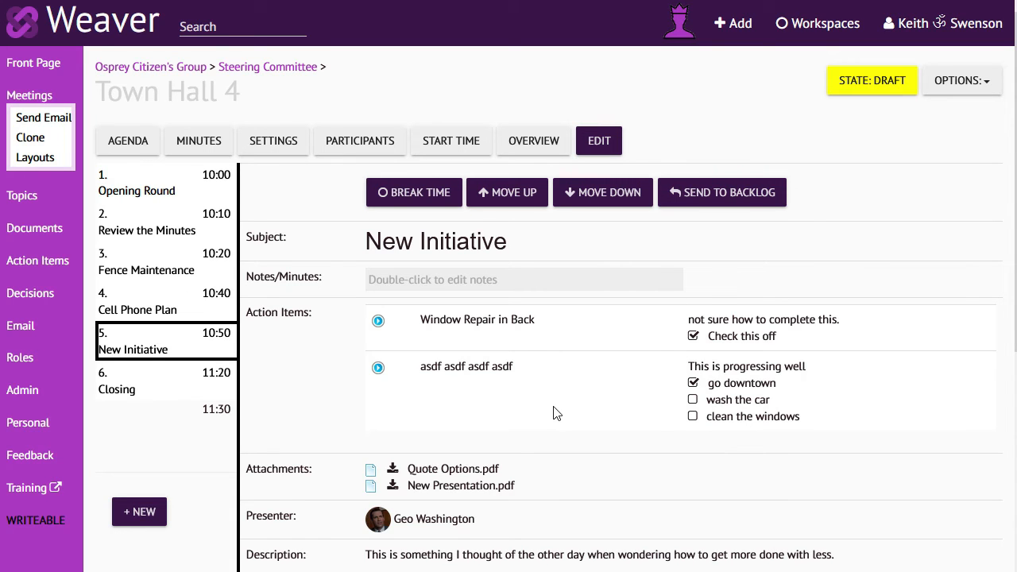
Try to link the discussion topic "Southern Example of Usage" to the New Initiative agenda item and save.
scroll(556, 413, down, 3)
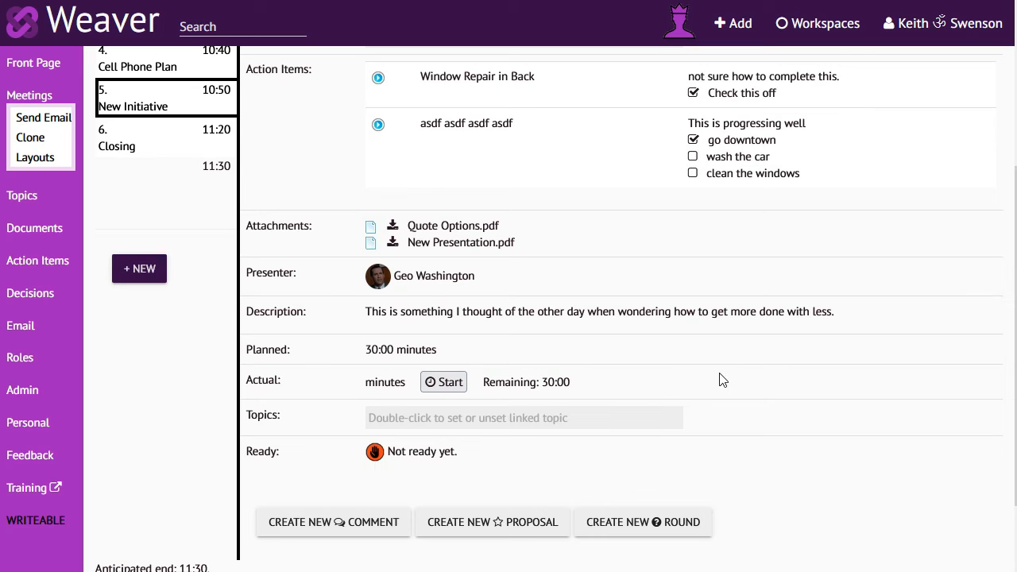
double_click(282, 413)
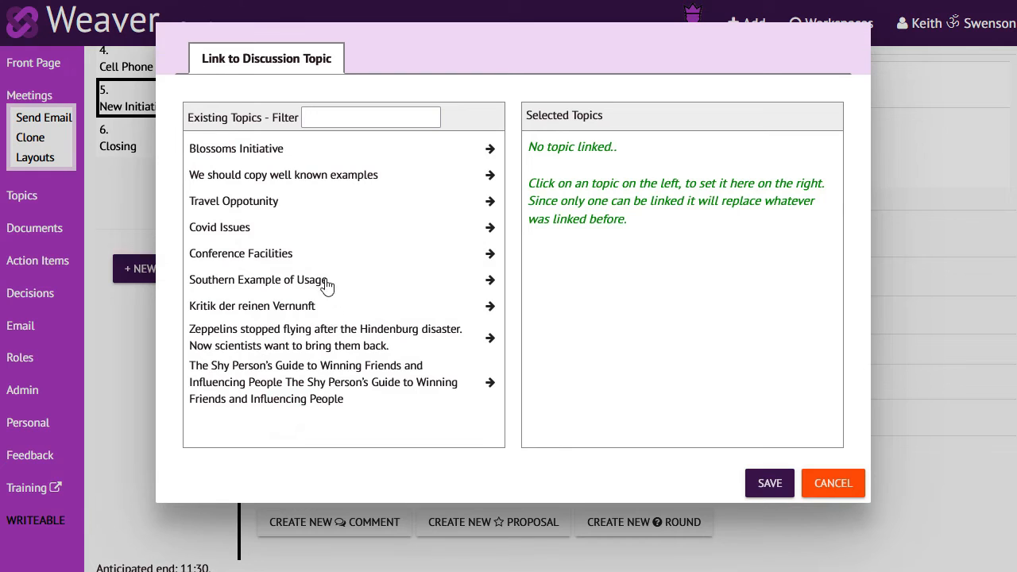
click(487, 279)
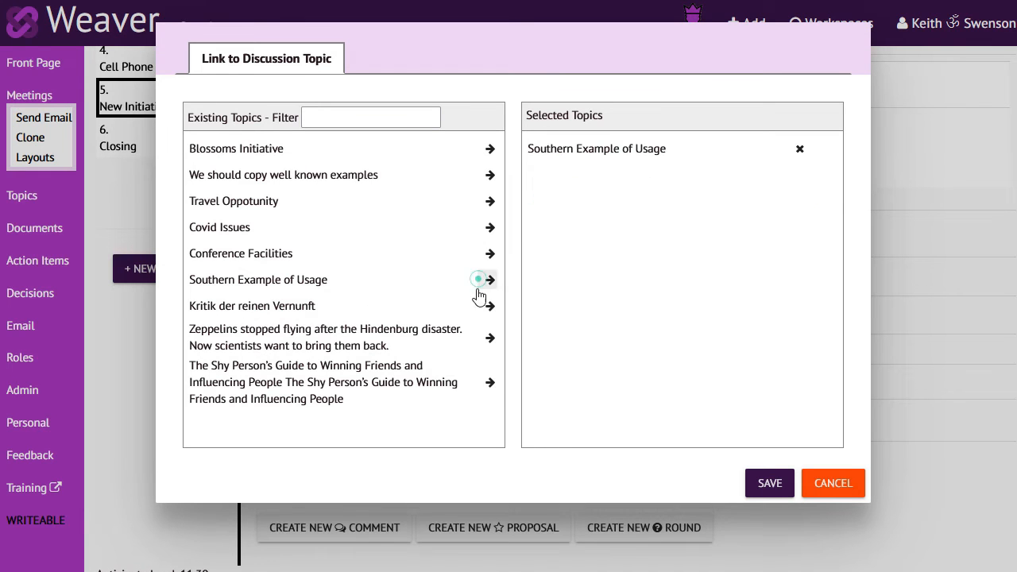
click(771, 482)
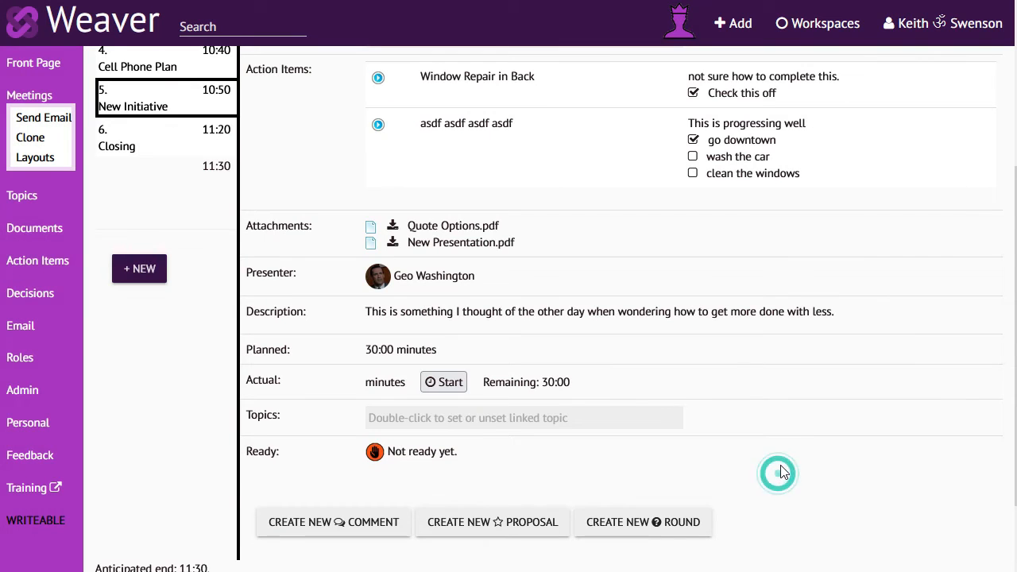
Create the comment "aldksfj lakdfkjasdf" on the New Initiative item and post it without email.
scroll(341, 445, down, 1)
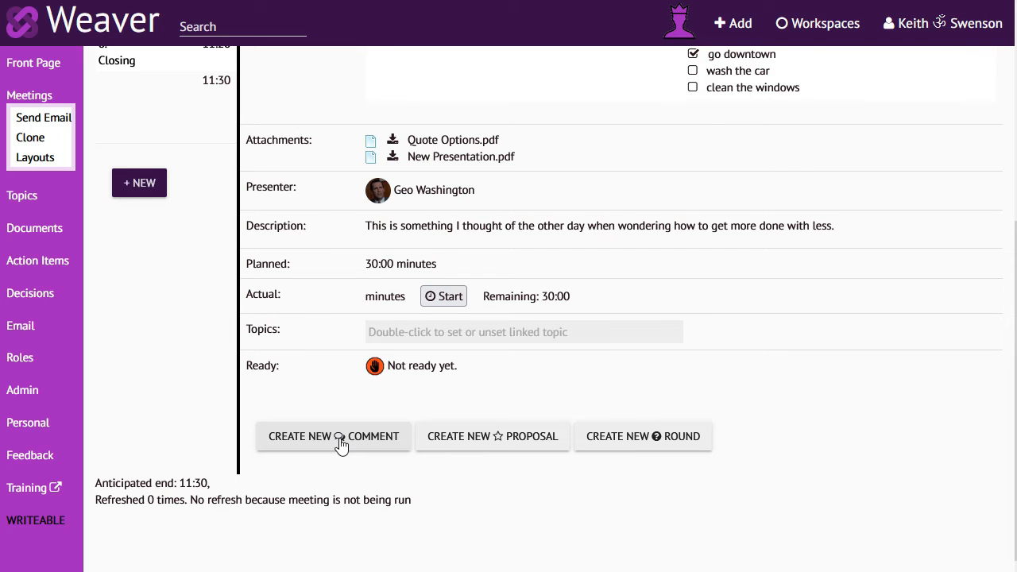
click(340, 437)
click(342, 198)
text(aldksfi lakdfkjasdf)
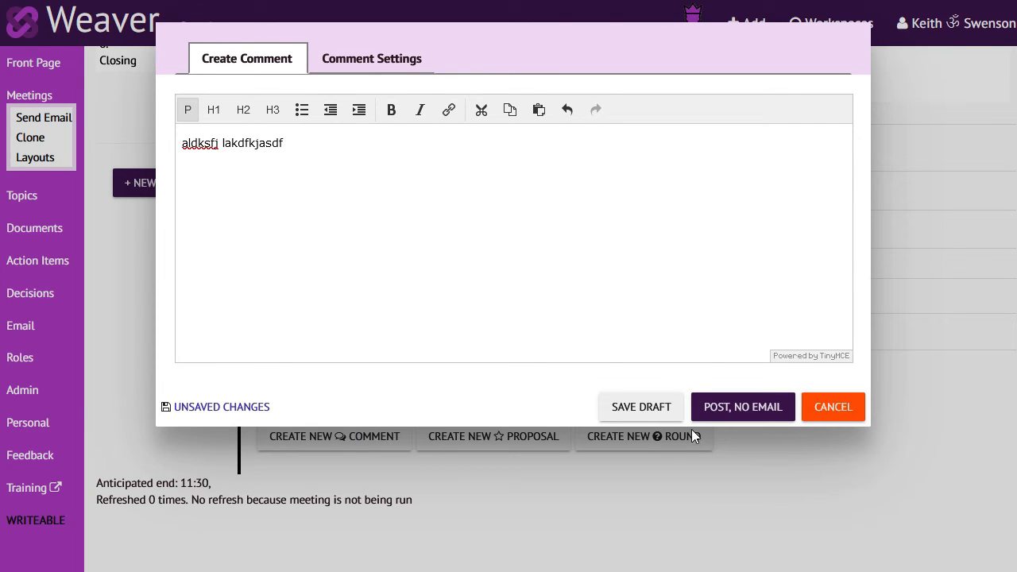
click(771, 407)
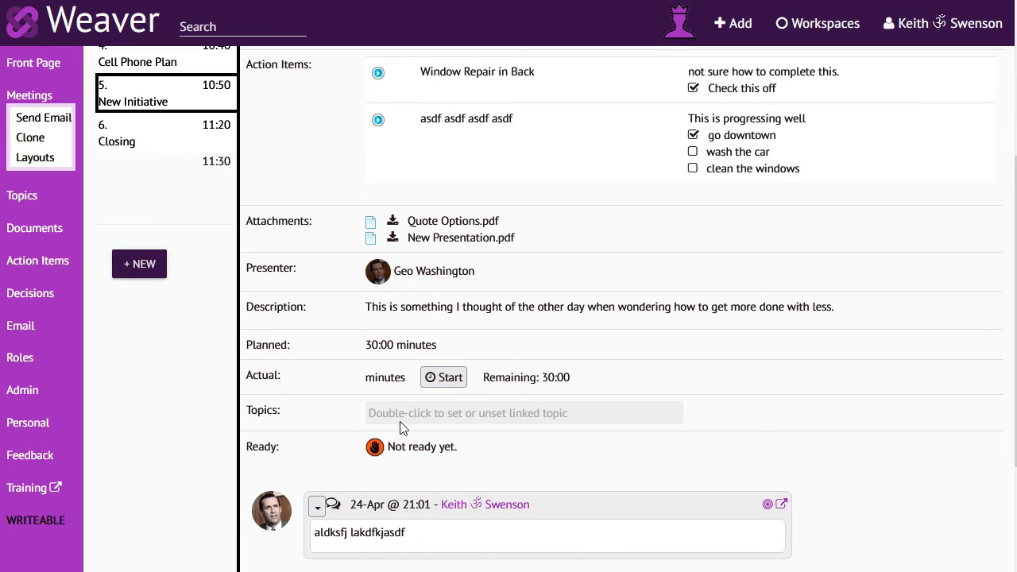
Change the settings of the posted New Initiative comment so it is included in the minutes, and save.
click(317, 506)
click(352, 535)
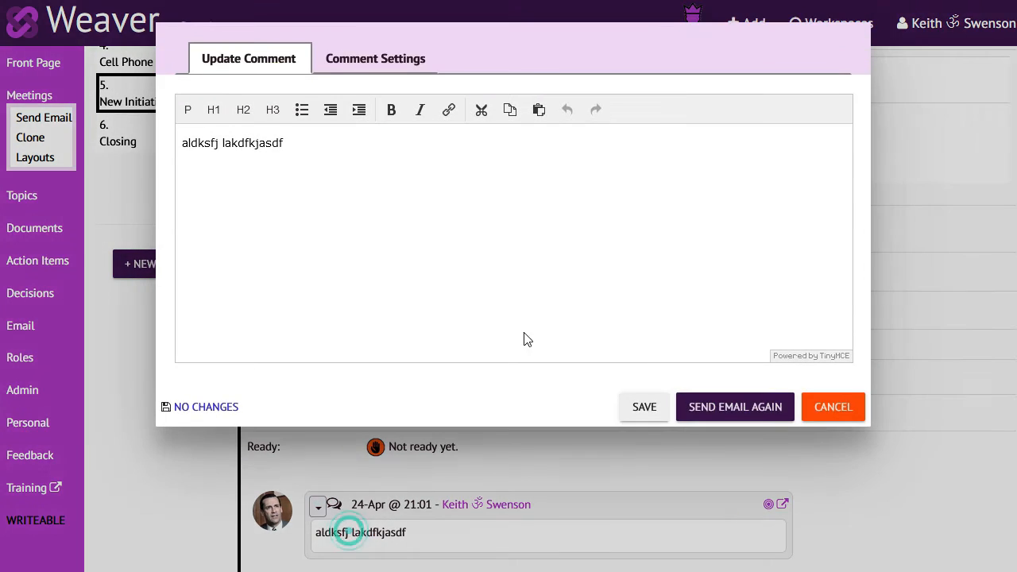
click(374, 56)
click(598, 332)
click(644, 408)
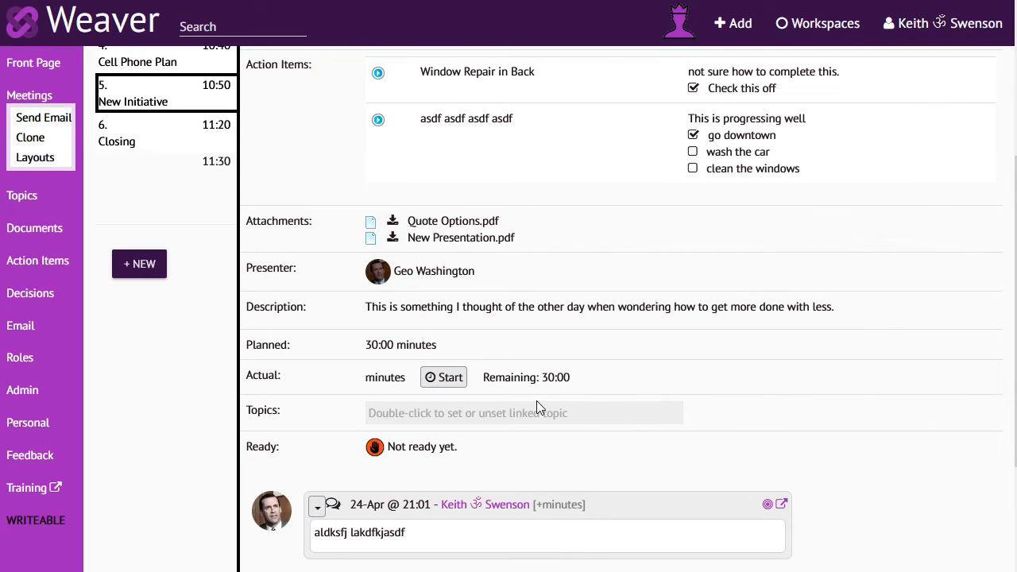
Add a new agenda item "Coffee Break" with a planned duration of 20 minutes, marked as a break time, and save.
scroll(542, 397, up, 3)
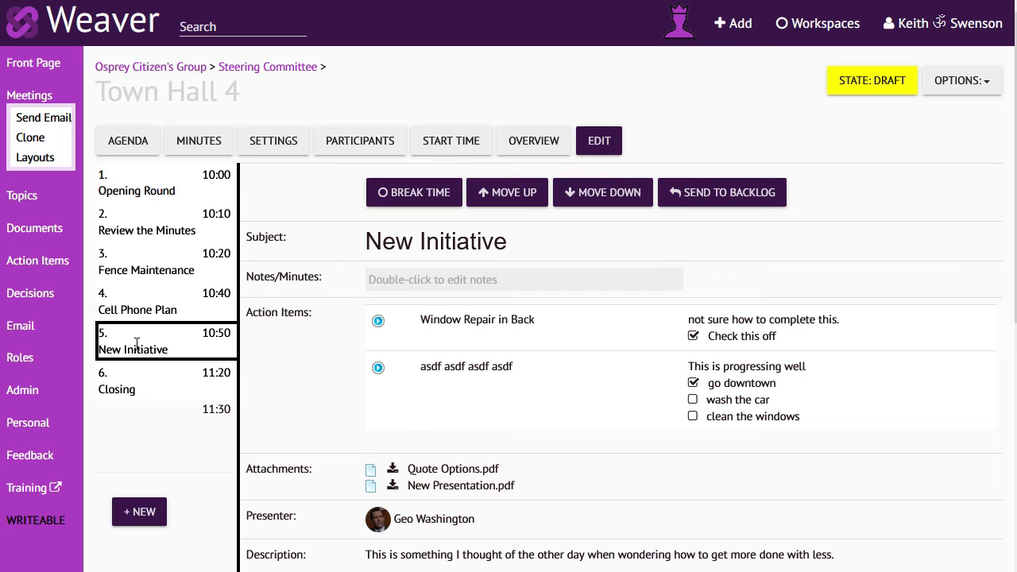
click(139, 516)
click(261, 136)
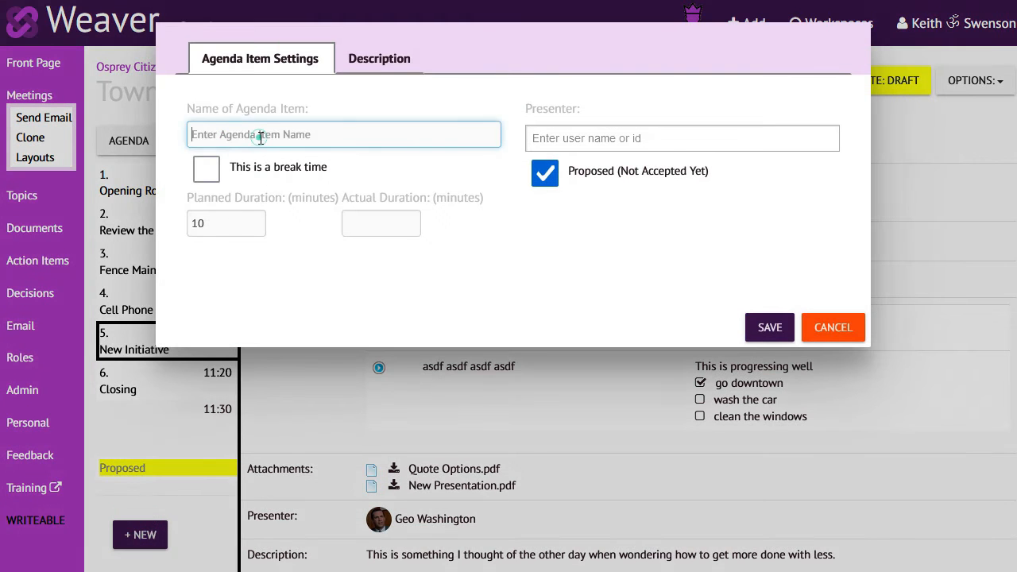
text(Coffee Break)
click(230, 221)
double_click(233, 220)
text(20)
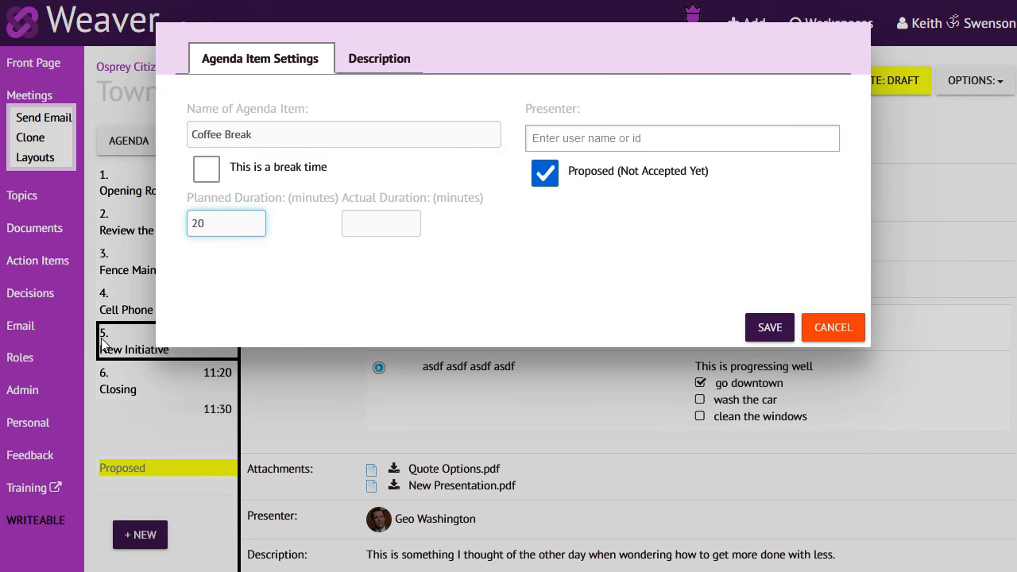
click(202, 165)
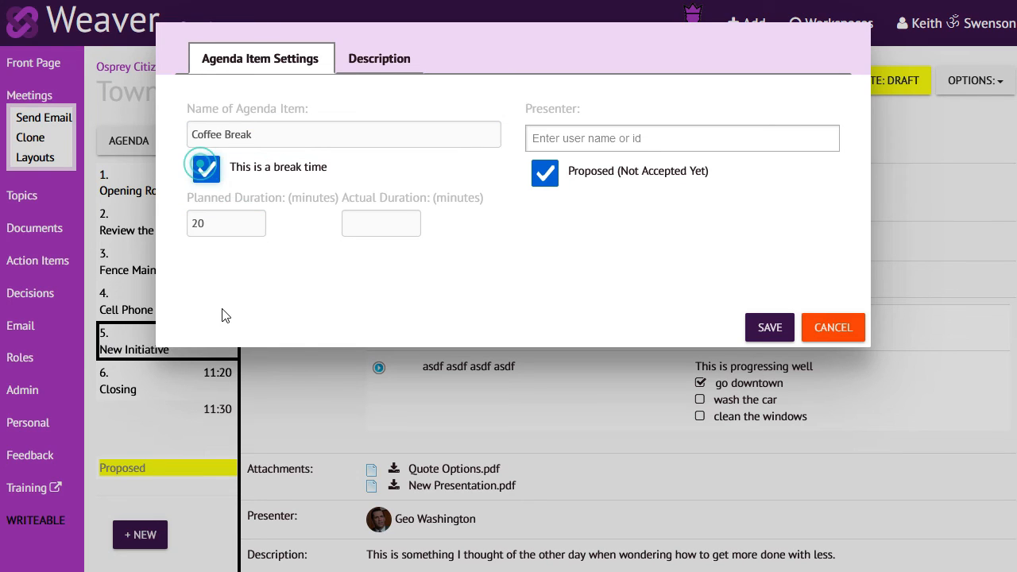
click(755, 329)
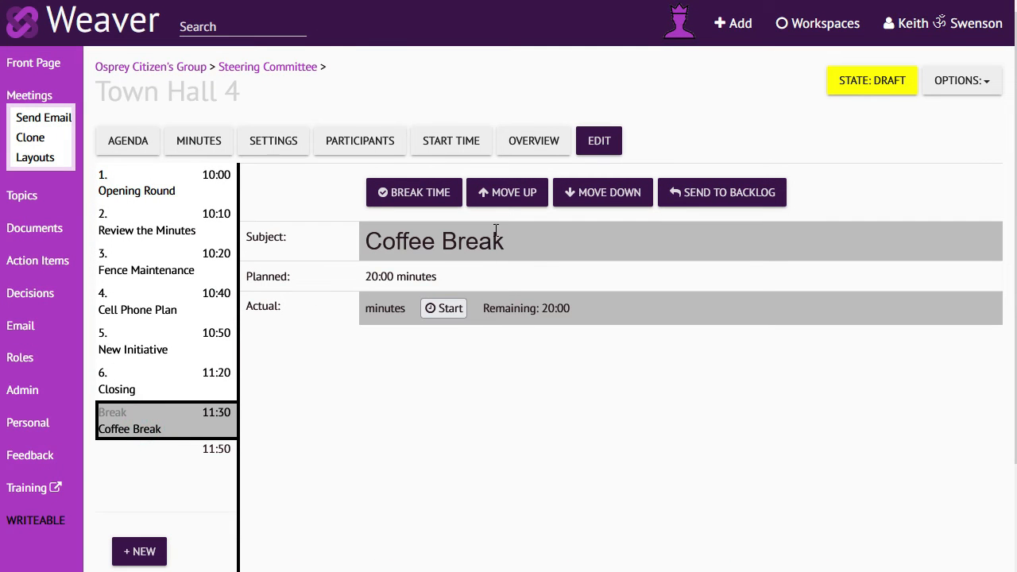
Move the Coffee Break up to directly after Review the Minutes and review the formatted agenda.
click(502, 197)
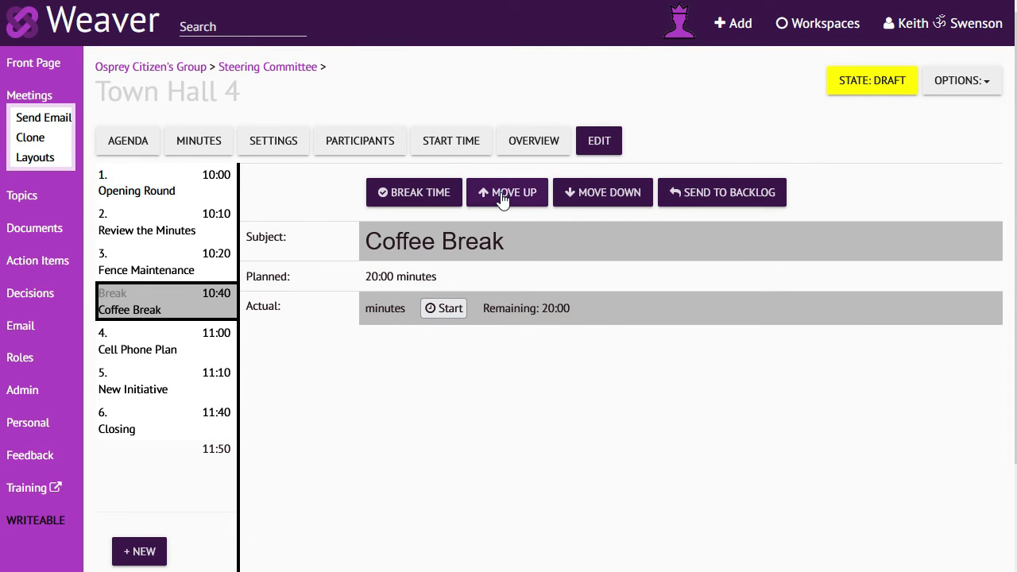
click(502, 197)
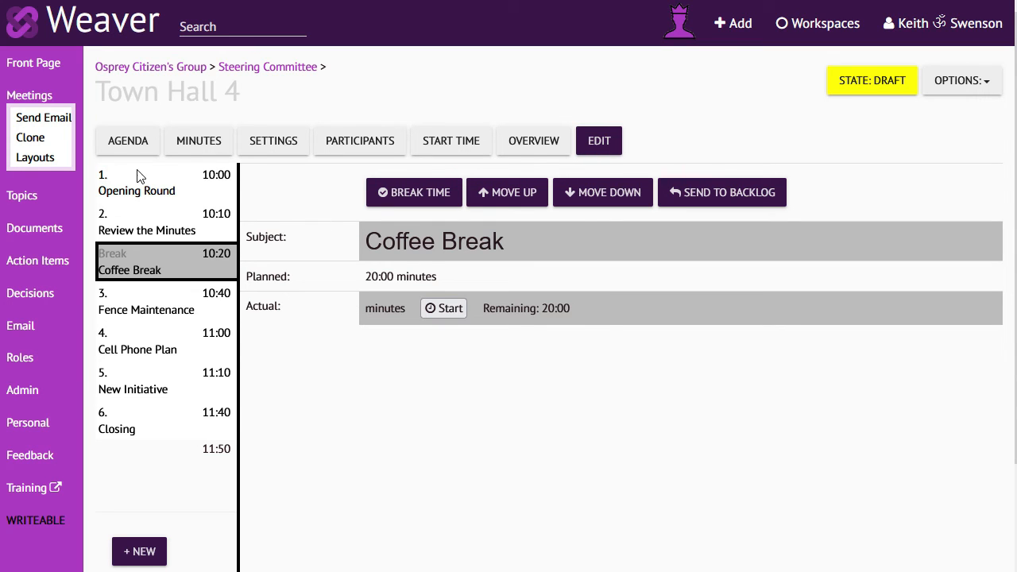
click(126, 148)
scroll(262, 262, down, 1)
scroll(288, 312, down, 3)
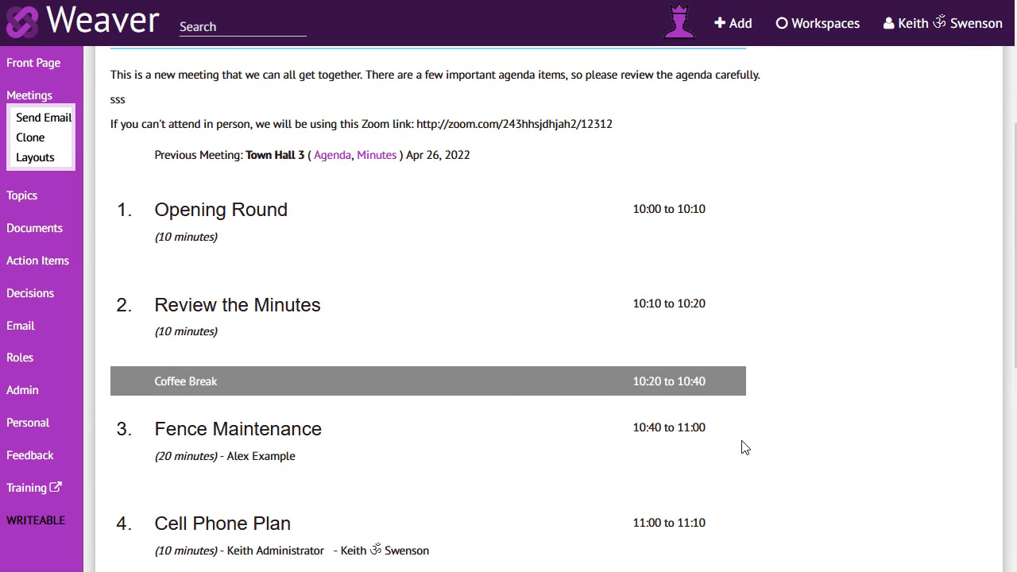
scroll(739, 447, up, 3)
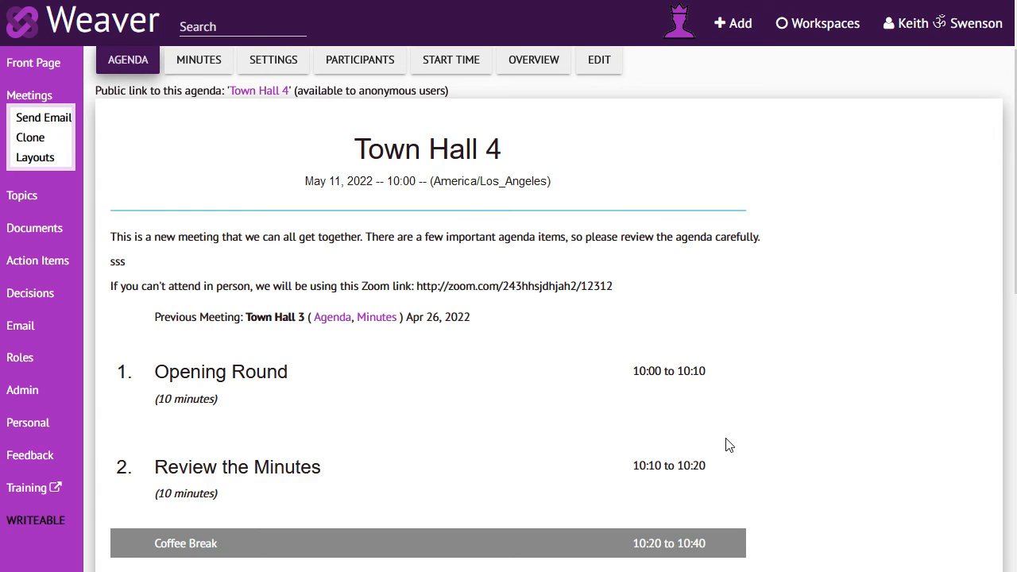
scroll(729, 445, up, 2)
Set the meeting's Agenda Layout to AgendaOnly.chtml, save, and view the agenda in that layout.
click(268, 141)
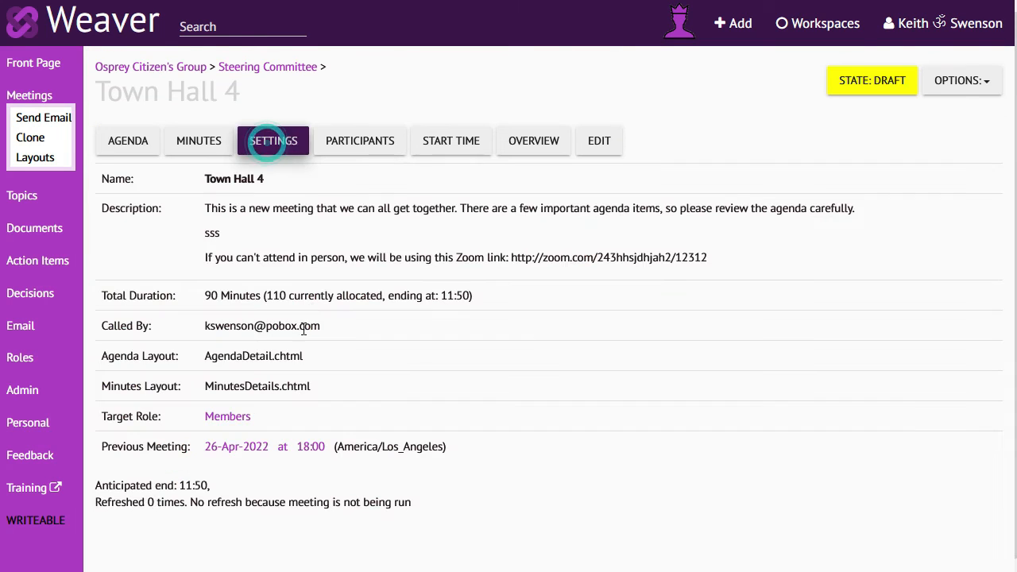
click(151, 358)
click(291, 387)
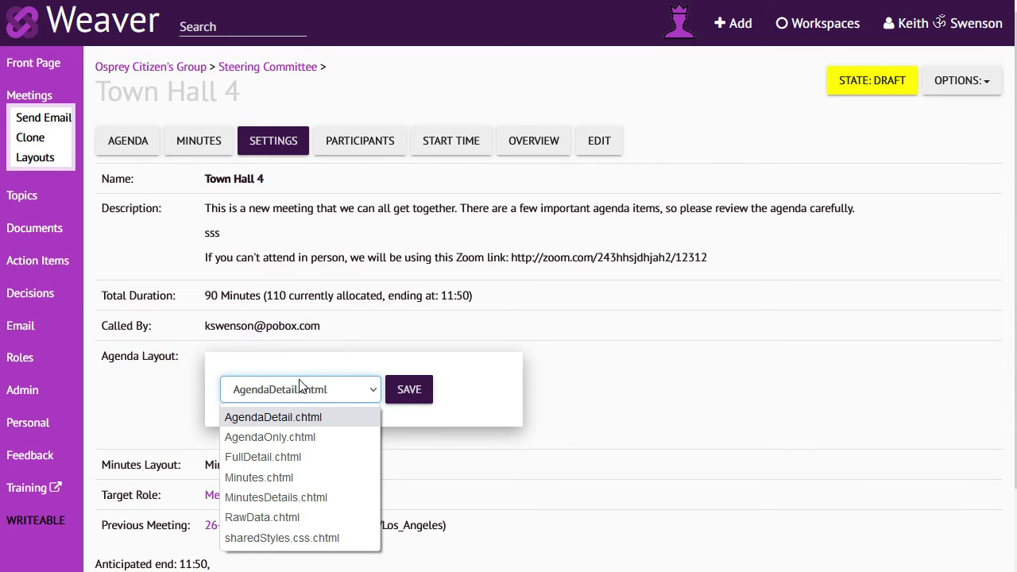
click(262, 436)
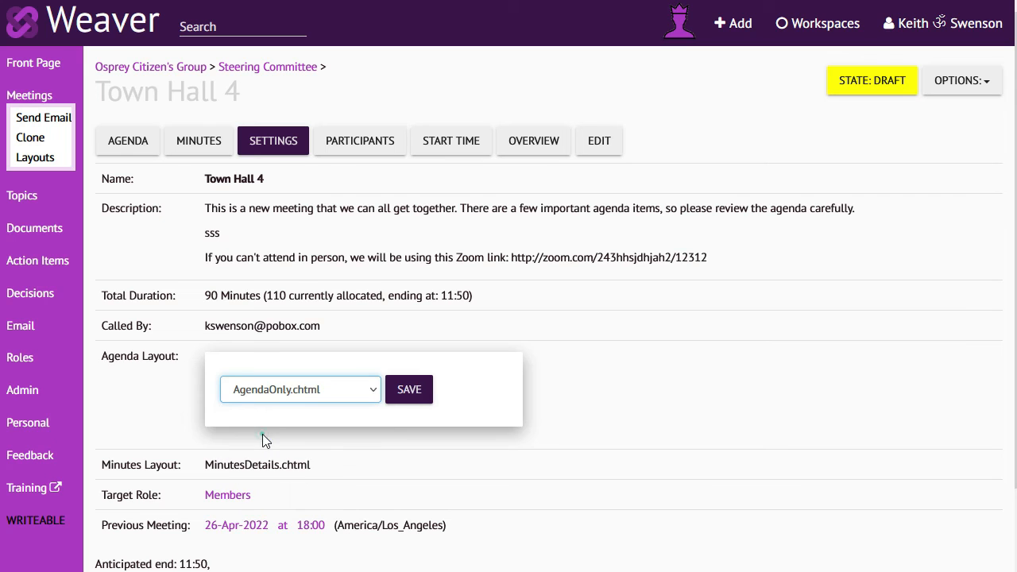
click(396, 404)
click(111, 133)
scroll(282, 350, down, 1)
scroll(282, 350, down, 1)
scroll(284, 347, up, 2)
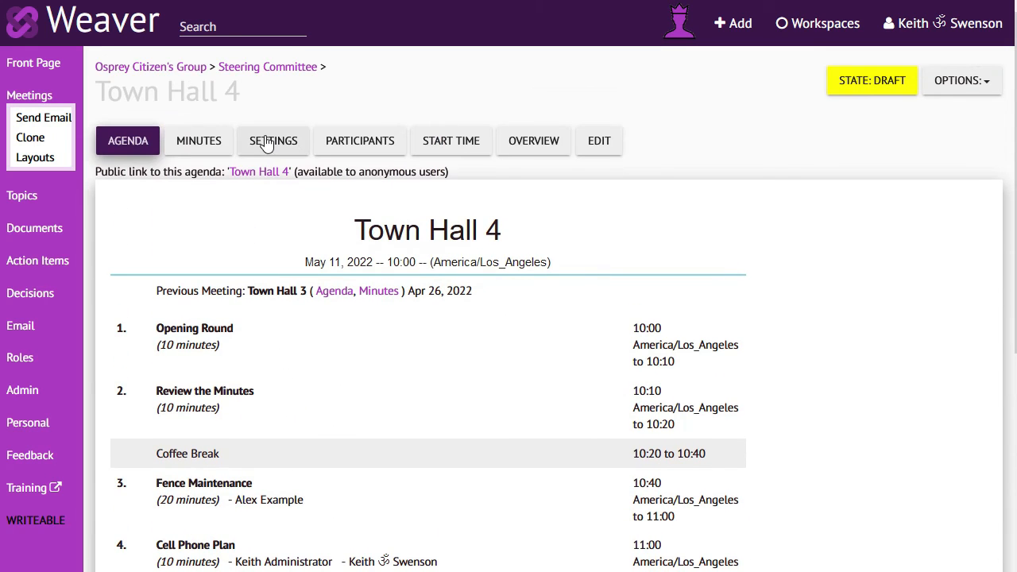
Check the previous meeting entry in the meeting settings and its agenda and minutes links in the Town Hall 4 agenda.
click(268, 143)
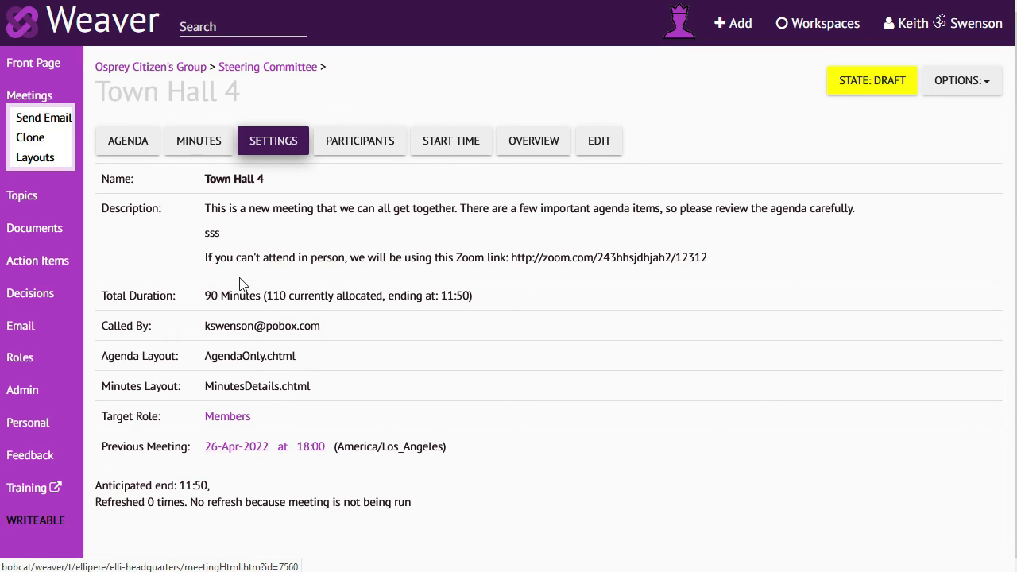
click(122, 138)
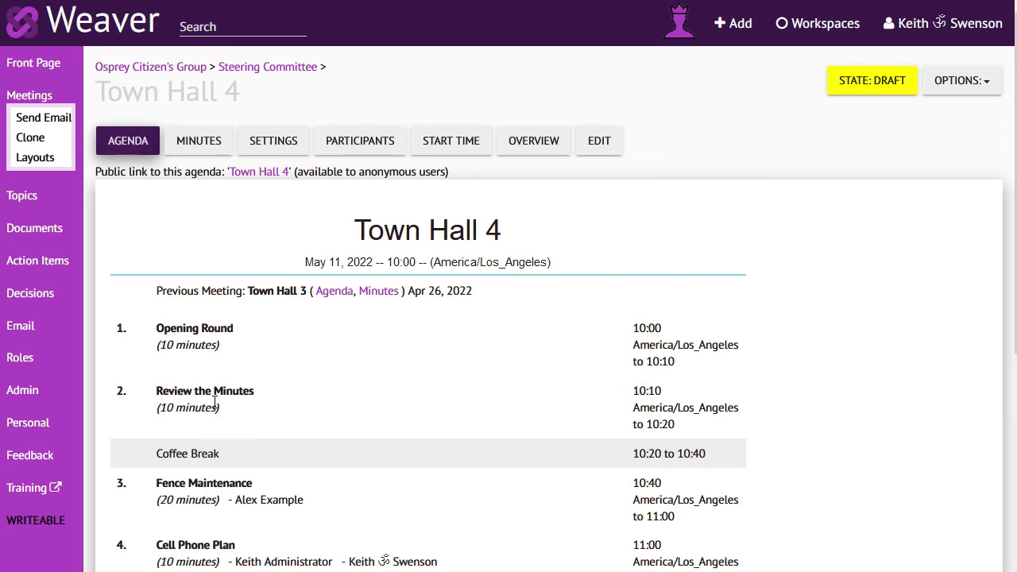
drag(158, 290, 181, 292)
click(246, 293)
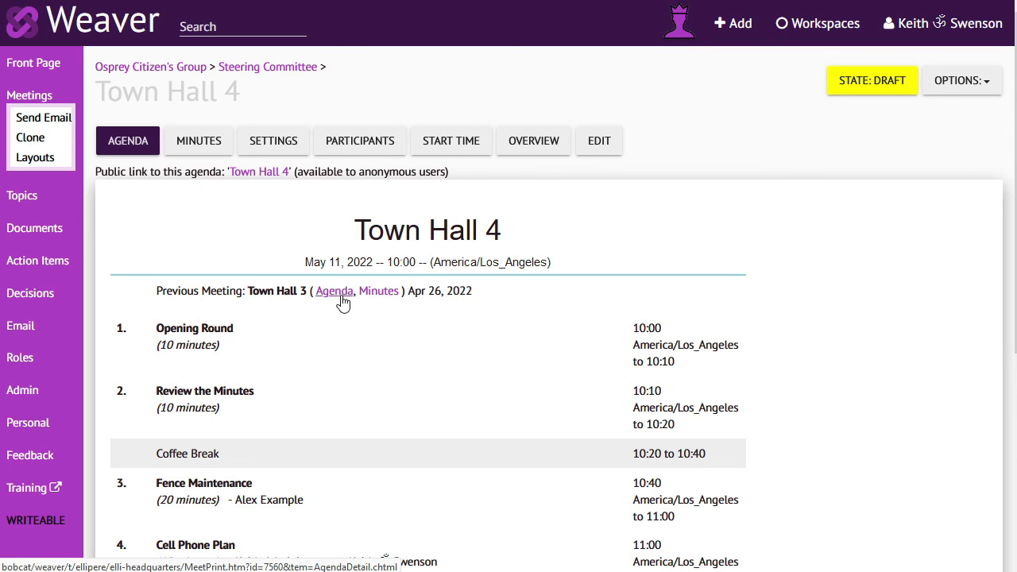
scroll(354, 352, down, 1)
scroll(354, 352, up, 1)
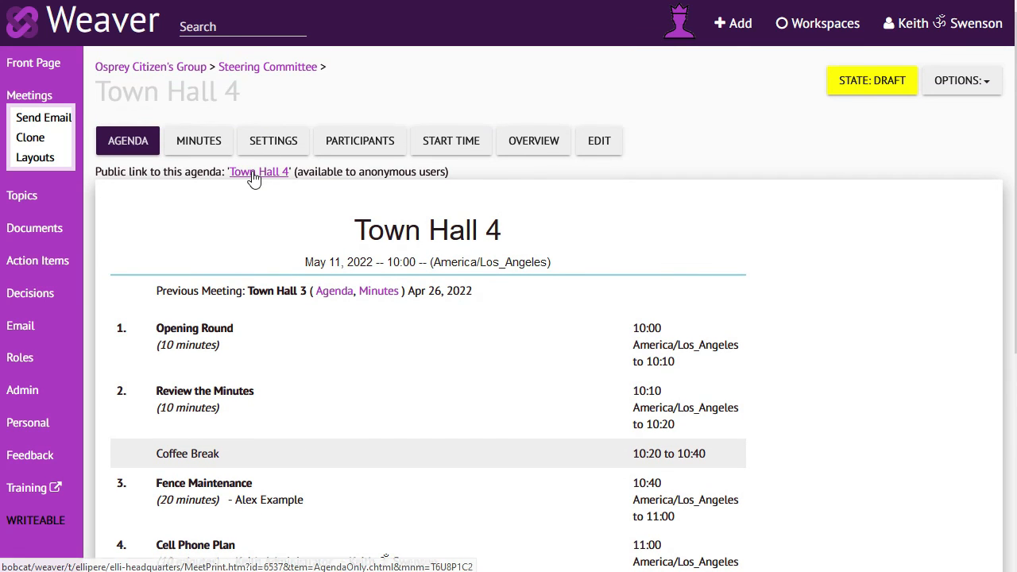
Open the public link to the Town Hall 4 agenda, look over the page and go back.
click(251, 172)
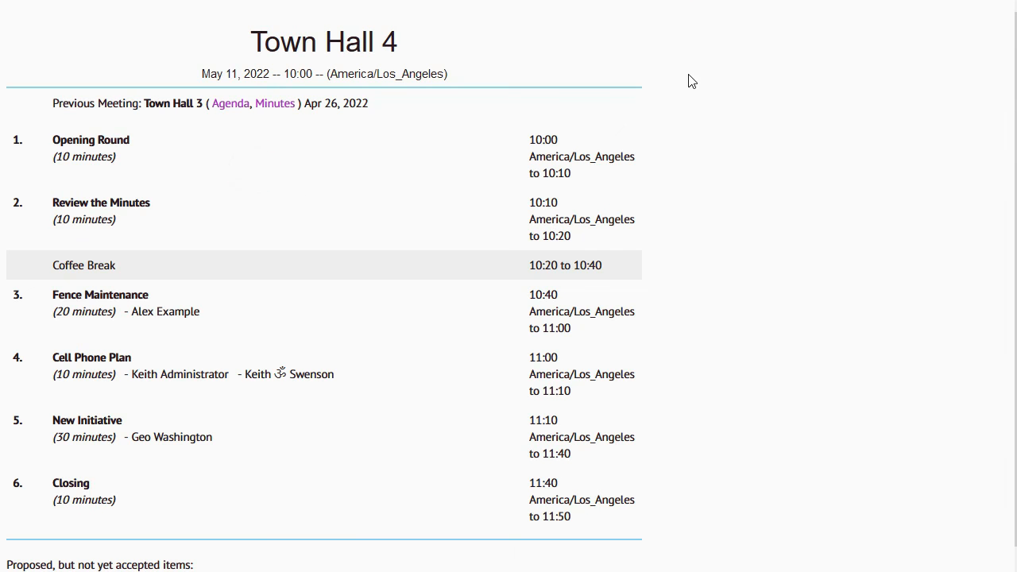
scroll(308, 298, down, 1)
scroll(315, 297, up, 1)
key(alt+Left)
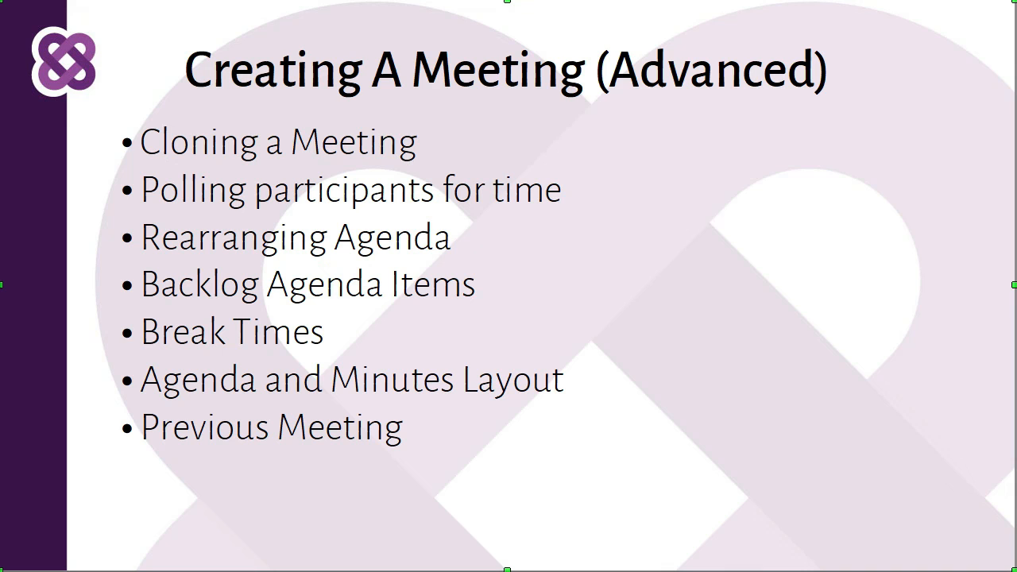